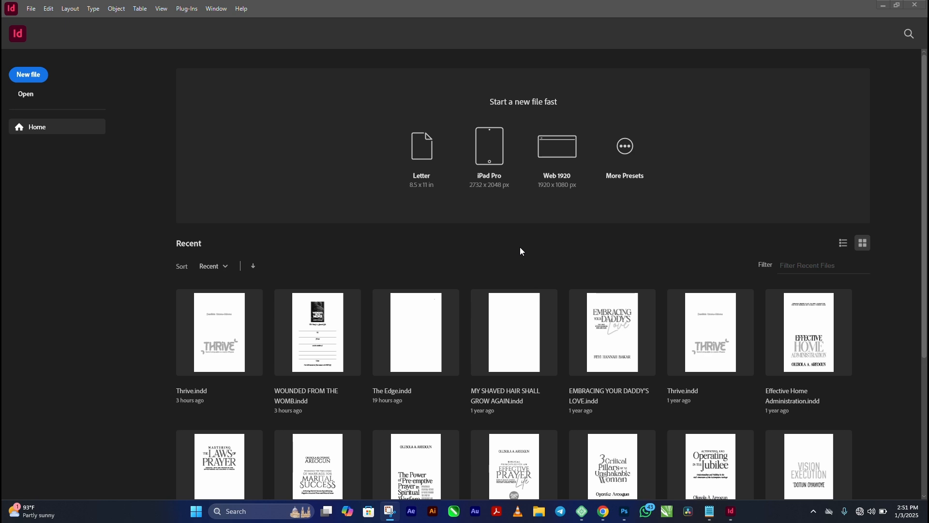
Open the recent document Thrive.indd and skip replacing its missing fonts
{"action": "left_click", "coordinate": [230, 337]}
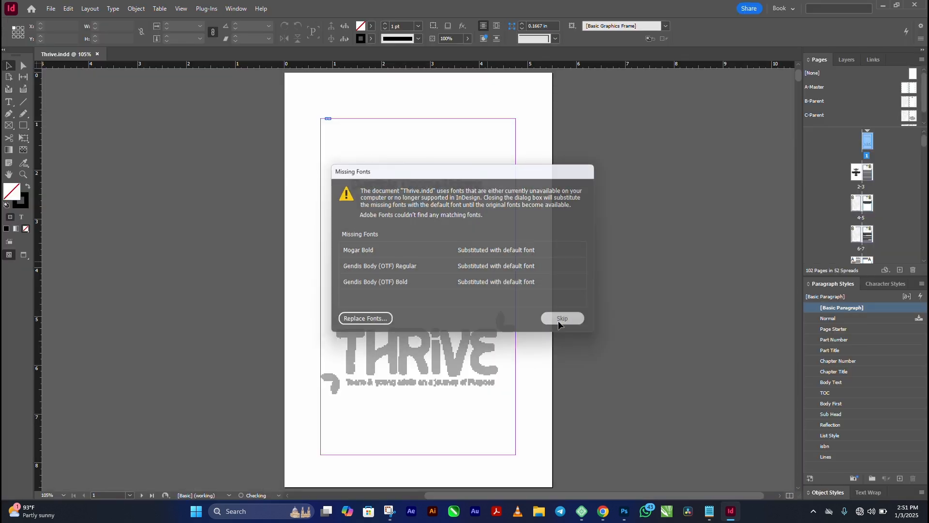
{"action": "left_click", "coordinate": [561, 318]}
Look through the finished book's title, contents, dedication, foreword and introduction pages, with frames and margins shown
{"action": "scroll", "coordinate": [581, 312], "scroll_direction": "down", "scroll_amount": 10}
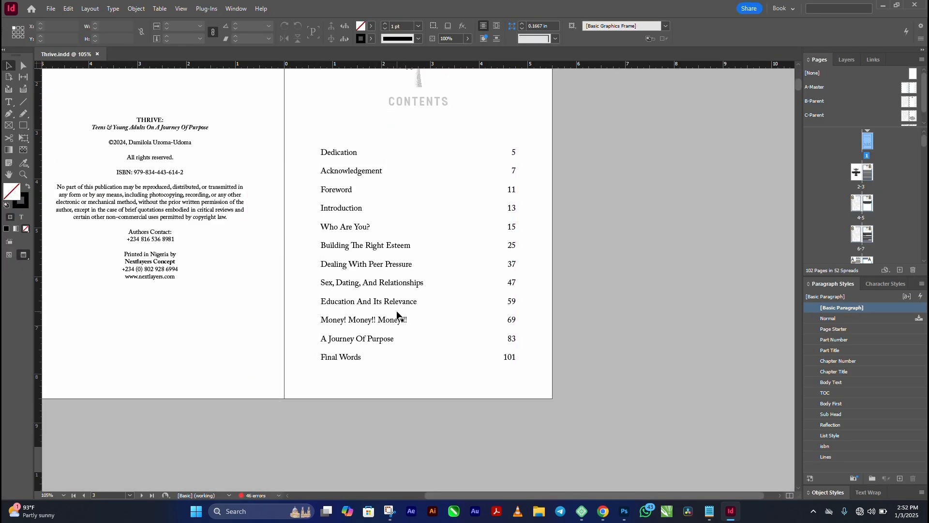
{"action": "scroll", "coordinate": [397, 316], "scroll_direction": "down", "scroll_amount": 10}
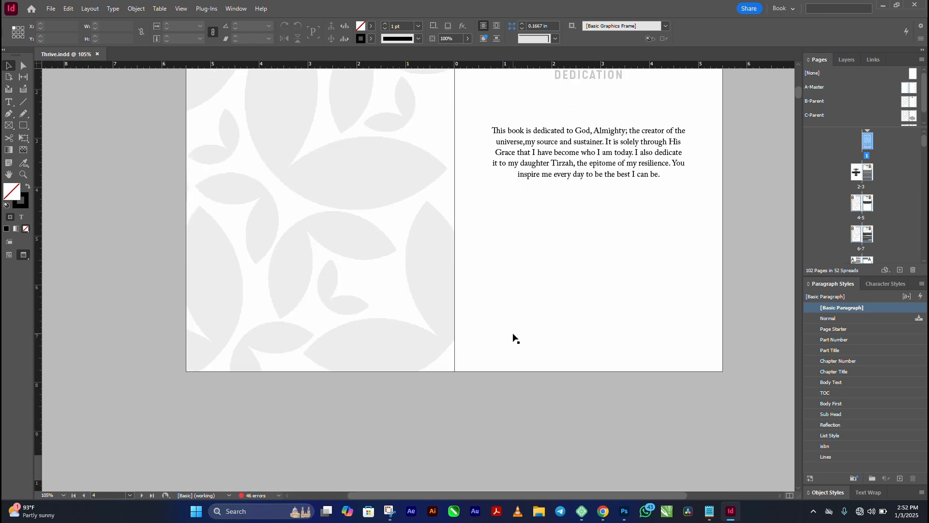
{"action": "scroll", "coordinate": [513, 338], "scroll_direction": "down", "scroll_amount": 20}
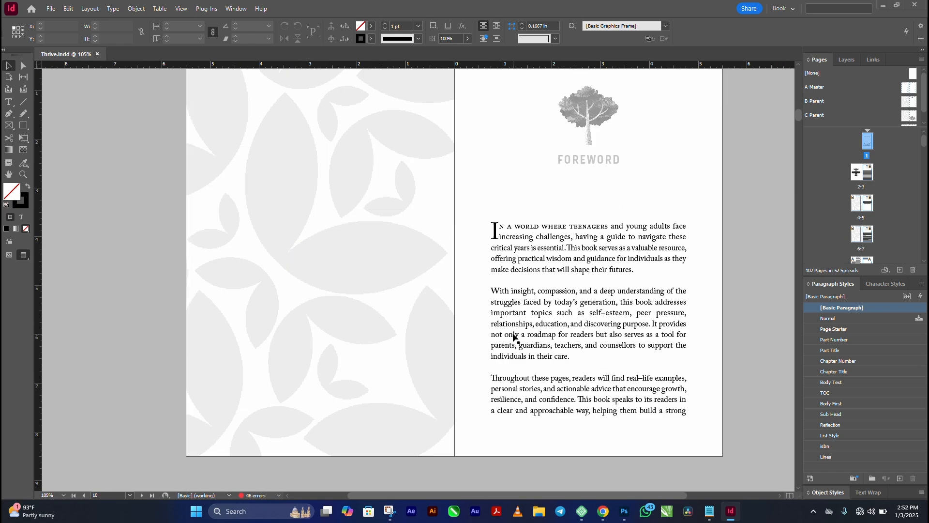
{"action": "scroll", "coordinate": [513, 337], "scroll_direction": "down", "scroll_amount": 12}
{"action": "scroll", "coordinate": [513, 337], "scroll_direction": "up", "scroll_amount": 5}
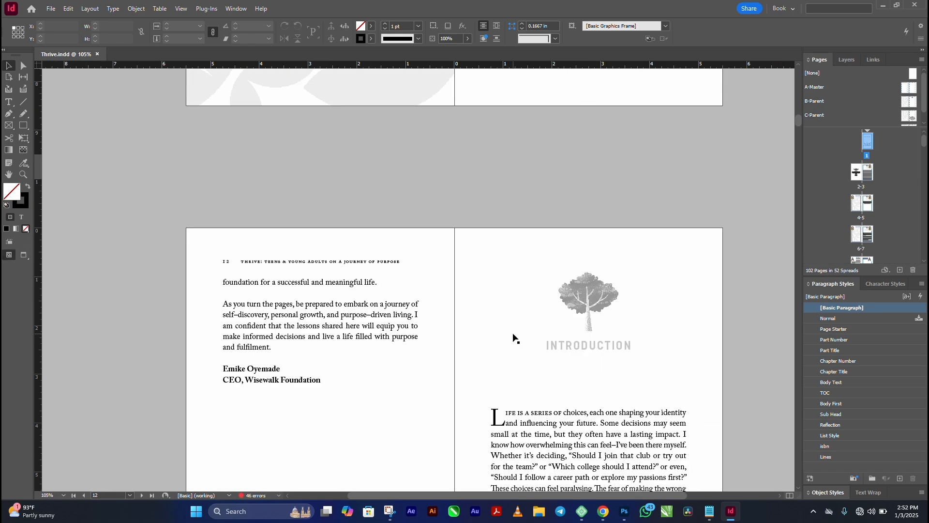
{"action": "key", "text": "w"}
{"action": "scroll", "coordinate": [428, 341], "scroll_direction": "up", "scroll_amount": 2}
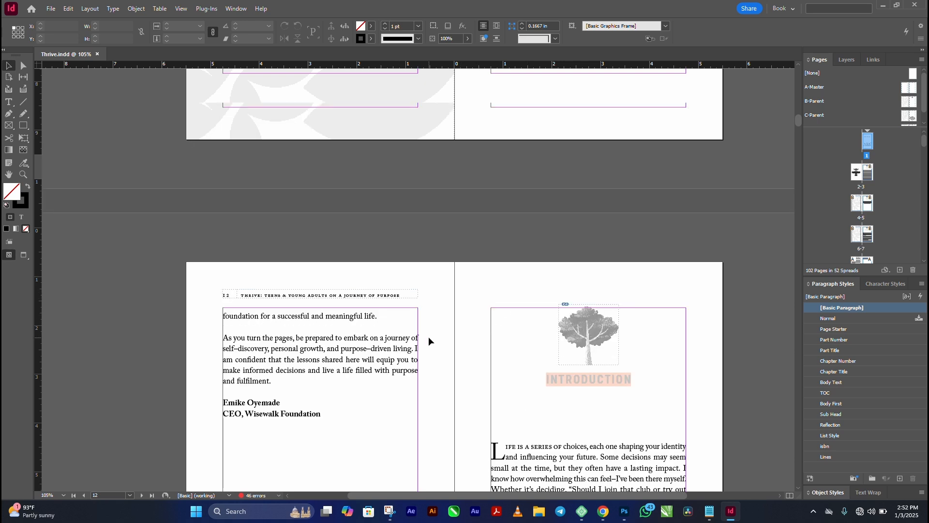
{"action": "scroll", "coordinate": [428, 342], "scroll_direction": "up", "scroll_amount": 20}
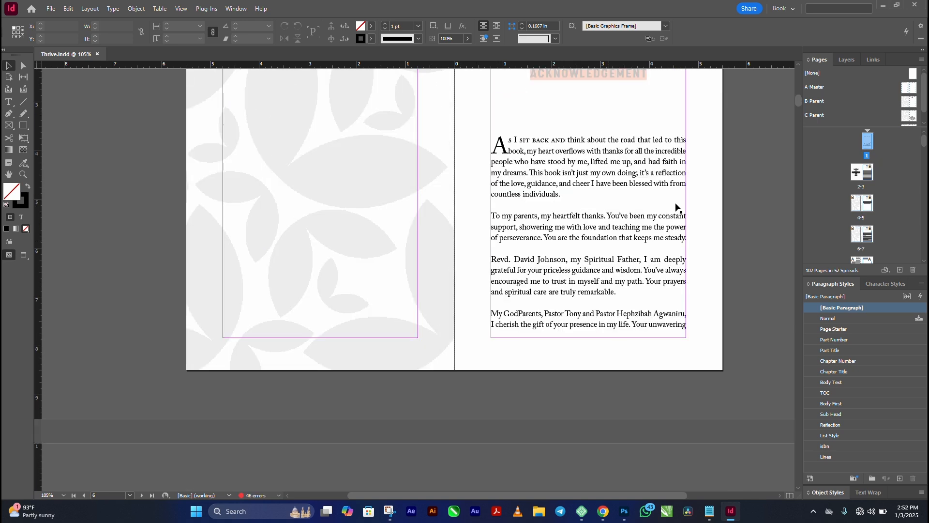
{"action": "left_click_drag", "start_coordinate": [799, 100], "coordinate": [793, 75]}
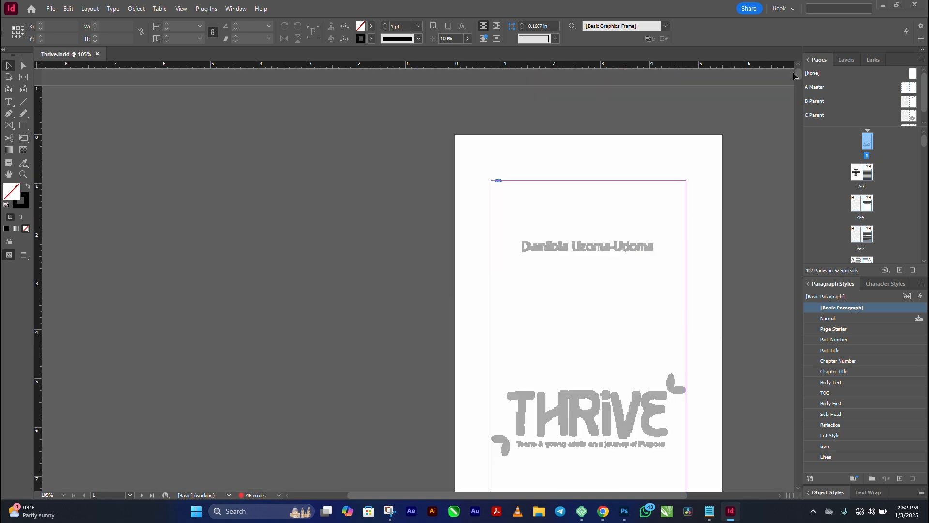
{"action": "scroll", "coordinate": [483, 265], "scroll_direction": "down", "scroll_amount": 12}
{"action": "scroll", "coordinate": [483, 265], "scroll_direction": "up", "scroll_amount": 12}
{"action": "left_click", "coordinate": [51, 8]}
{"action": "mouse_move", "coordinate": [75, 25]}
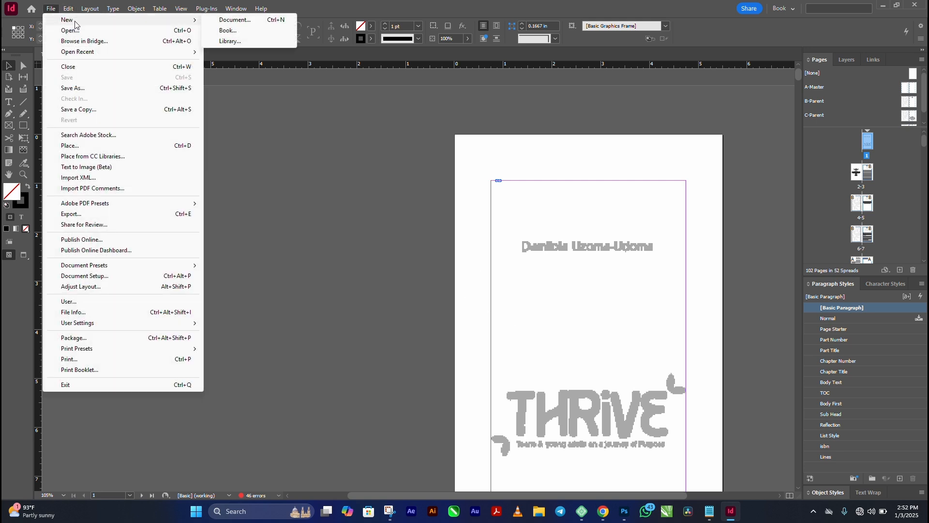
{"action": "left_click", "coordinate": [357, 179]}
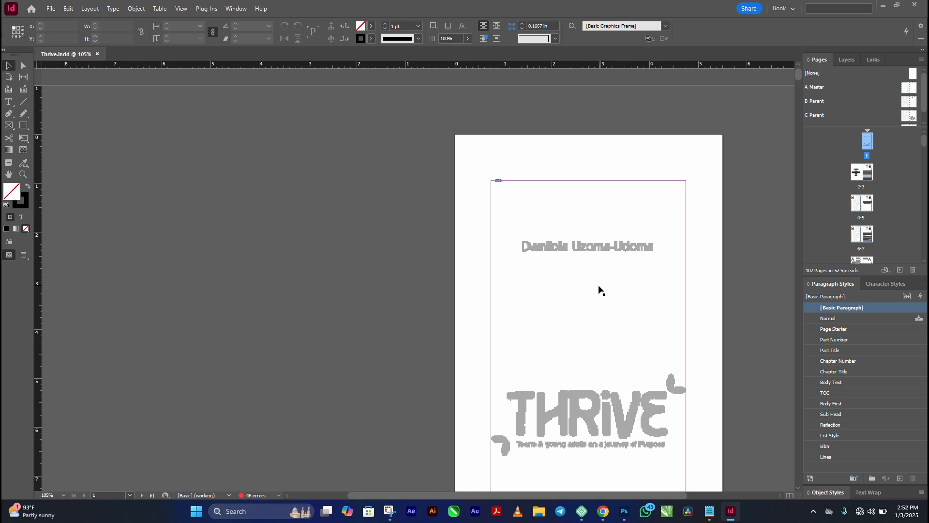
Insert one new page before page 1, based on the A-Master parent
{"action": "right_click", "coordinate": [866, 146]}
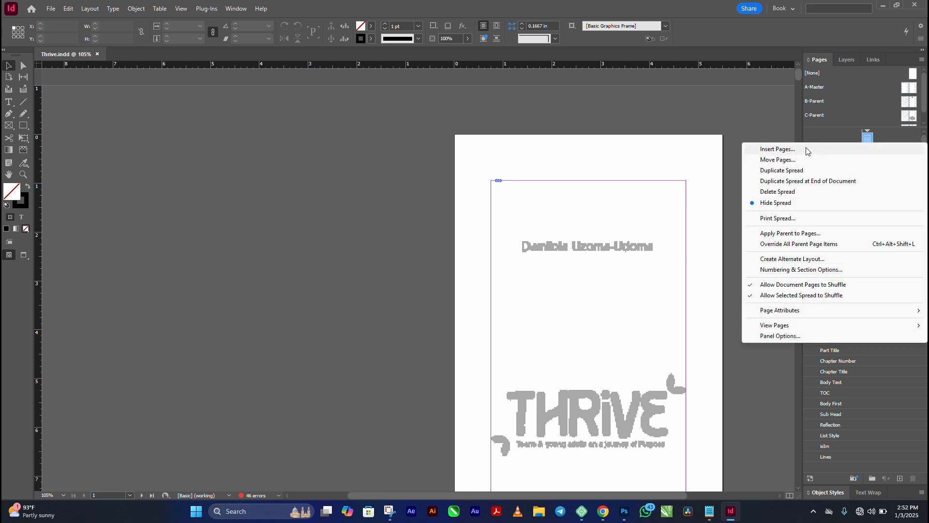
{"action": "left_click", "coordinate": [784, 149]}
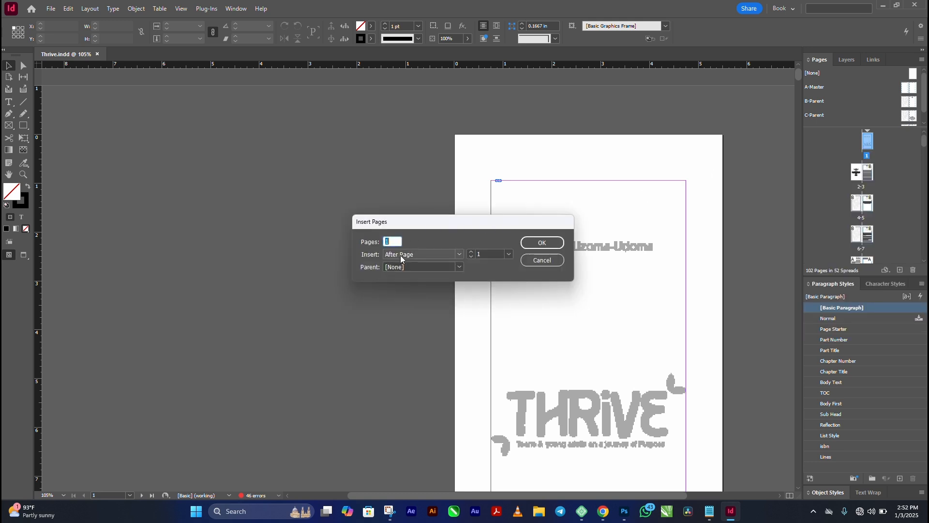
{"action": "left_click", "coordinate": [445, 255]}
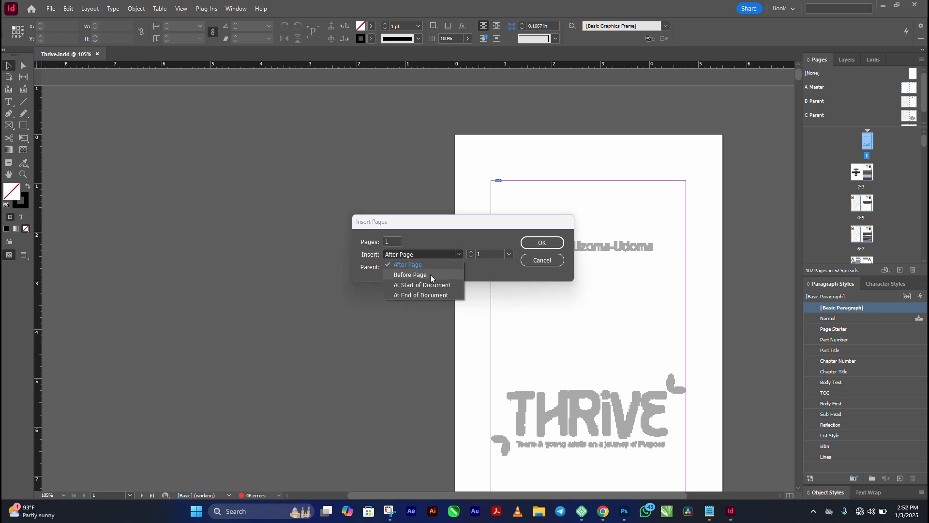
{"action": "left_click", "coordinate": [431, 274]}
{"action": "left_click", "coordinate": [435, 255]}
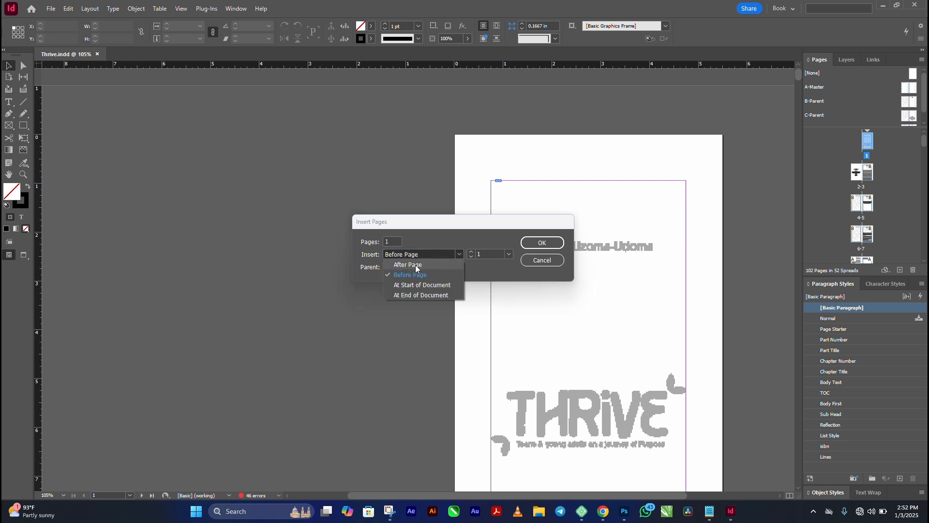
{"action": "left_click", "coordinate": [414, 274]}
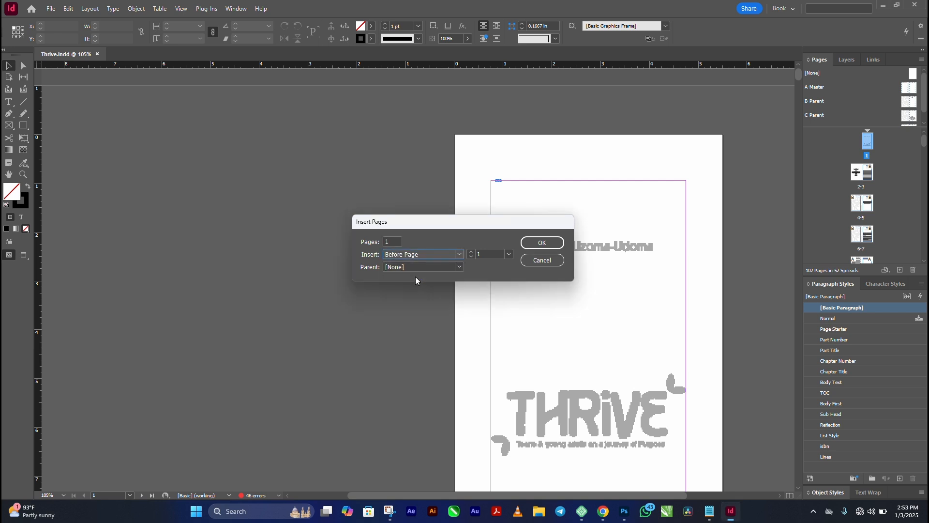
{"action": "left_click", "coordinate": [435, 268]}
{"action": "left_click", "coordinate": [423, 287]}
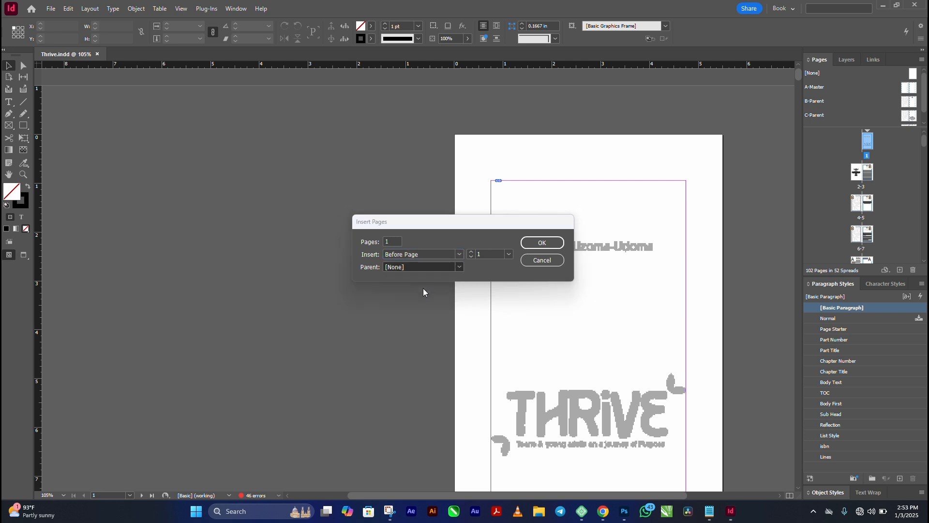
{"action": "left_click", "coordinate": [548, 243]}
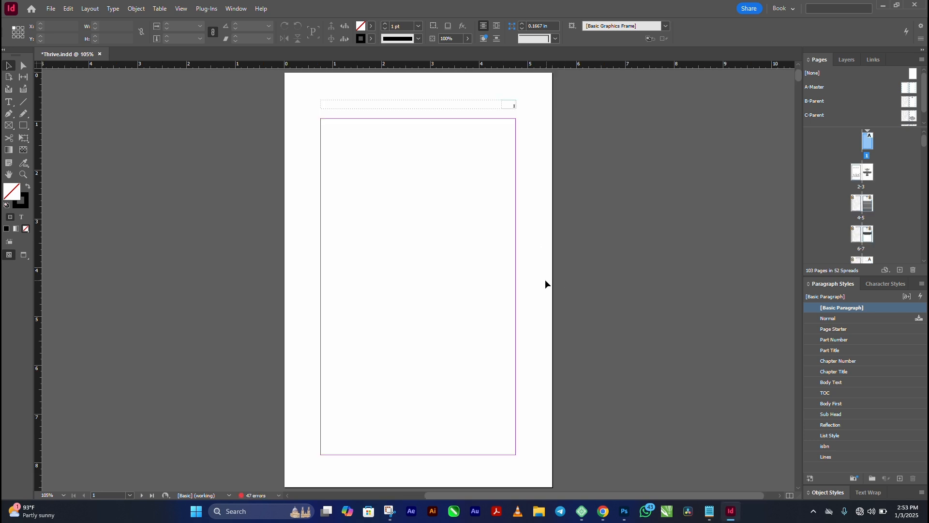
Delete all the old book's pages from 2 to 103, including their objects, keeping only the new first page
{"action": "left_click_drag", "start_coordinate": [337, 282], "coordinate": [443, 285]}
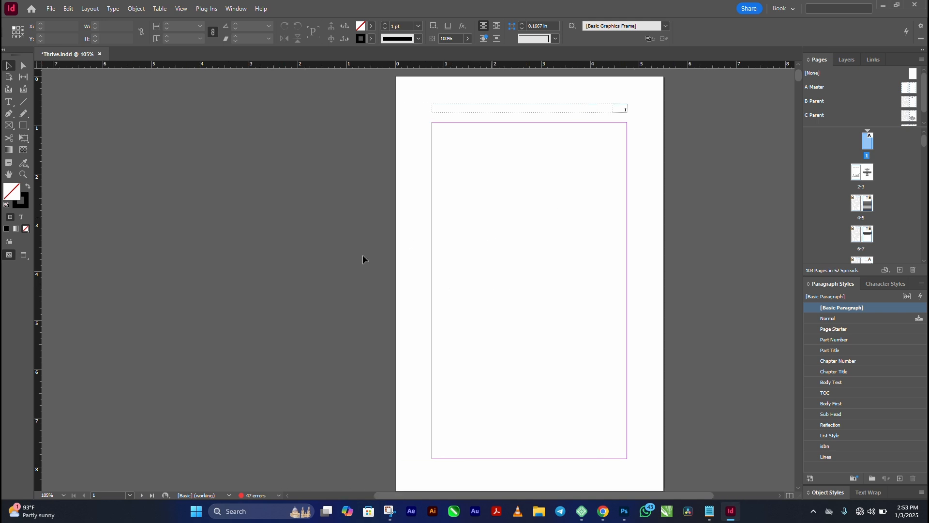
{"action": "scroll", "coordinate": [460, 253], "scroll_direction": "down", "scroll_amount": 10}
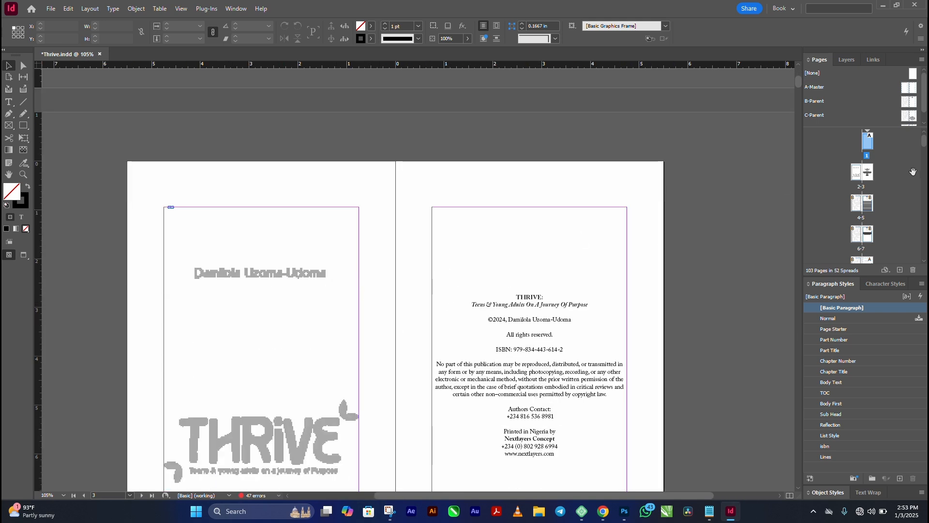
{"action": "double_click", "coordinate": [863, 188]}
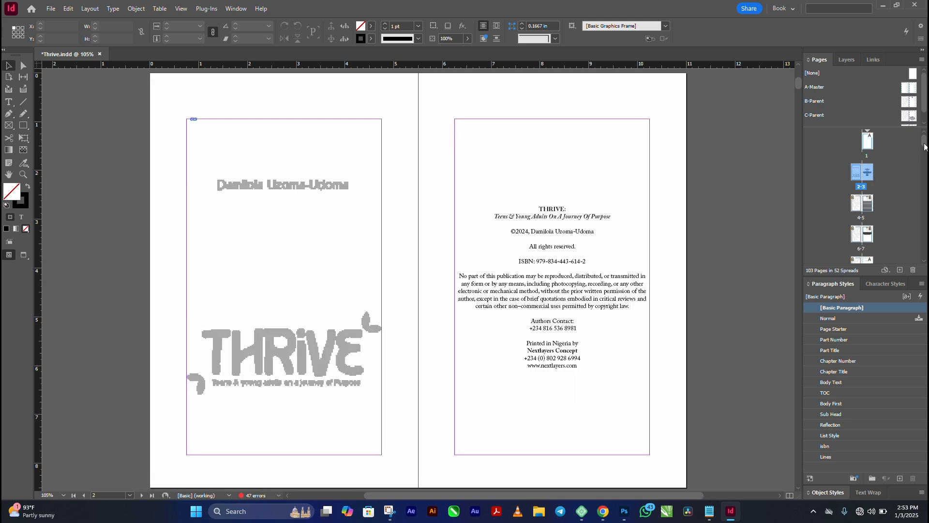
{"action": "left_click_drag", "start_coordinate": [925, 146], "coordinate": [925, 255]}
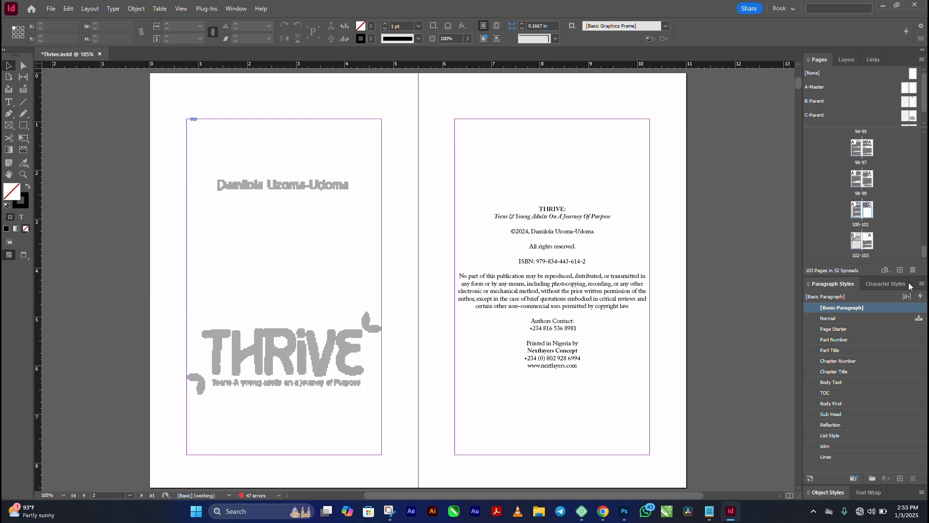
{"action": "left_click", "coordinate": [864, 259], "text": "shift"}
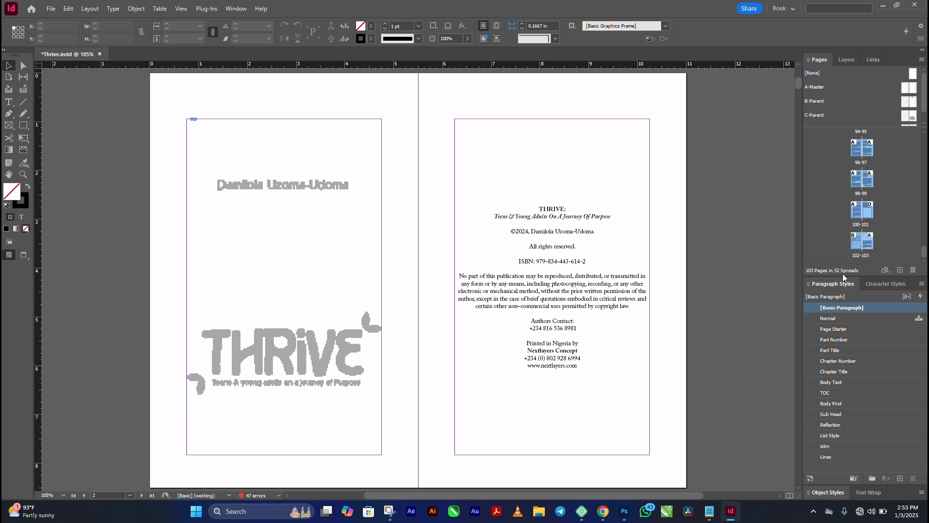
{"action": "left_click", "coordinate": [913, 272]}
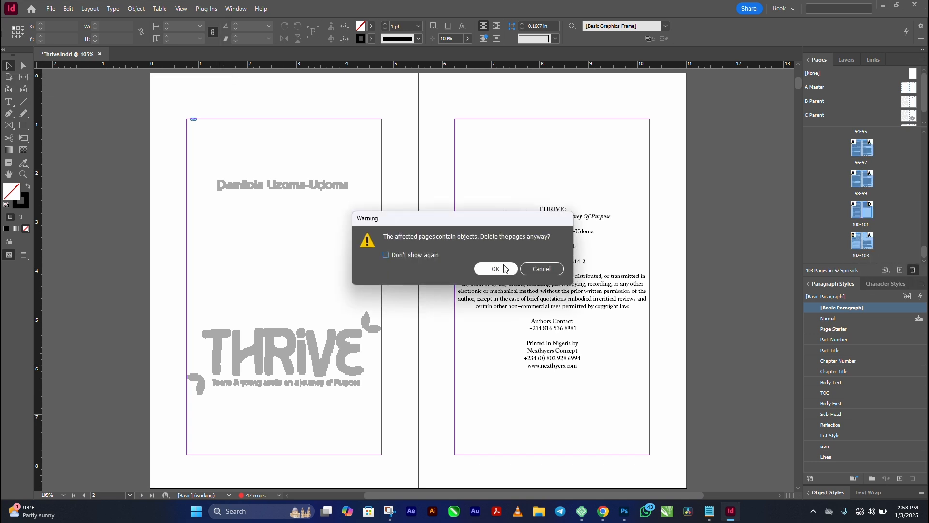
{"action": "left_click", "coordinate": [503, 267]}
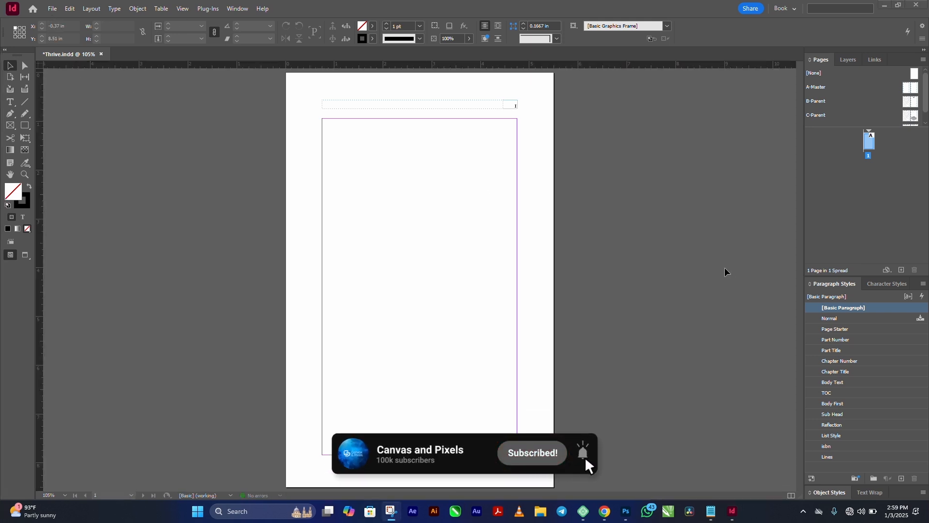
Save the stripped-down document under the new name 2222 on the Desktop as an InDesign 2024 document
{"action": "left_click", "coordinate": [52, 8]}
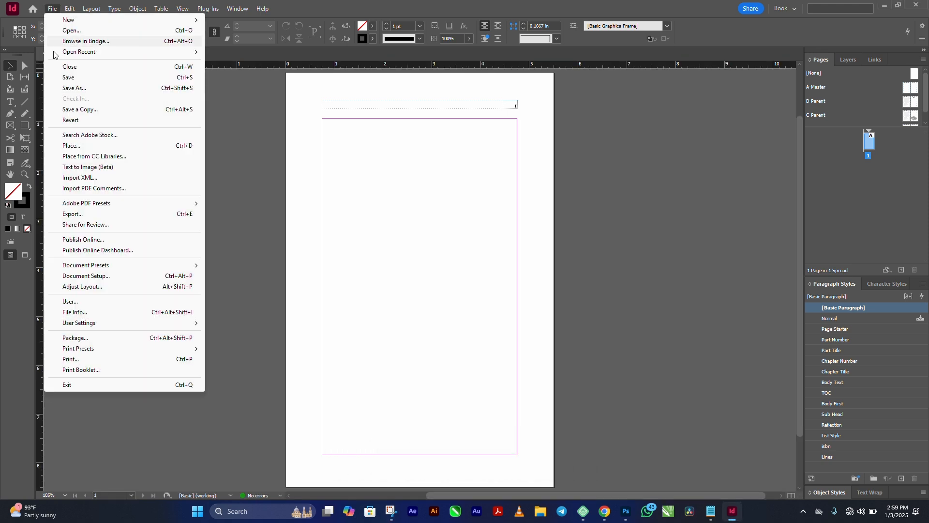
{"action": "left_click", "coordinate": [114, 88]}
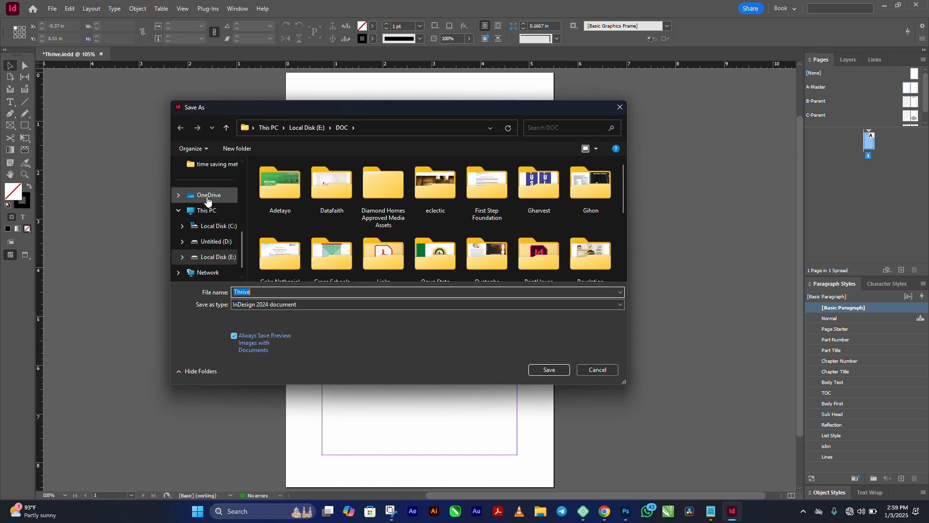
{"action": "left_click", "coordinate": [207, 211]}
{"action": "scroll", "coordinate": [207, 203], "scroll_direction": "up", "scroll_amount": 5}
{"action": "left_click", "coordinate": [208, 242]}
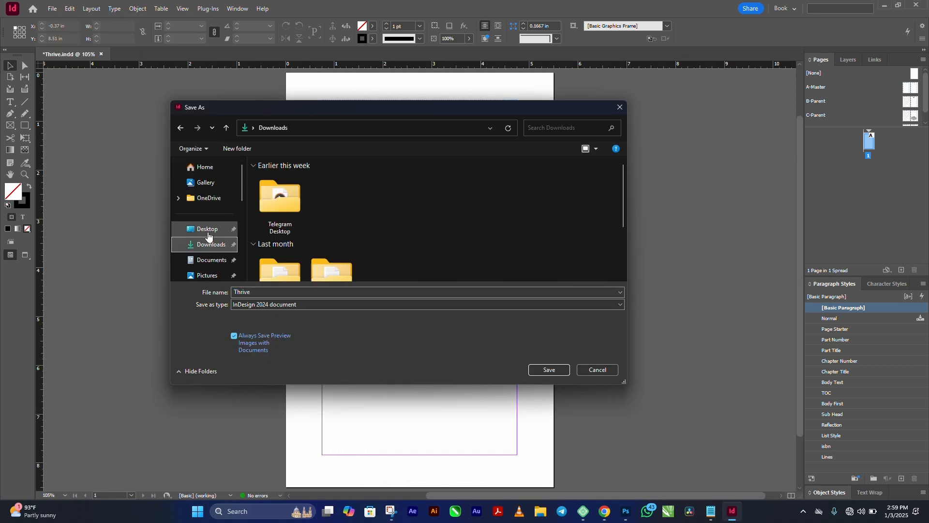
{"action": "left_click", "coordinate": [209, 236]}
{"action": "double_click", "coordinate": [242, 292]}
{"action": "type", "text": "2222"}
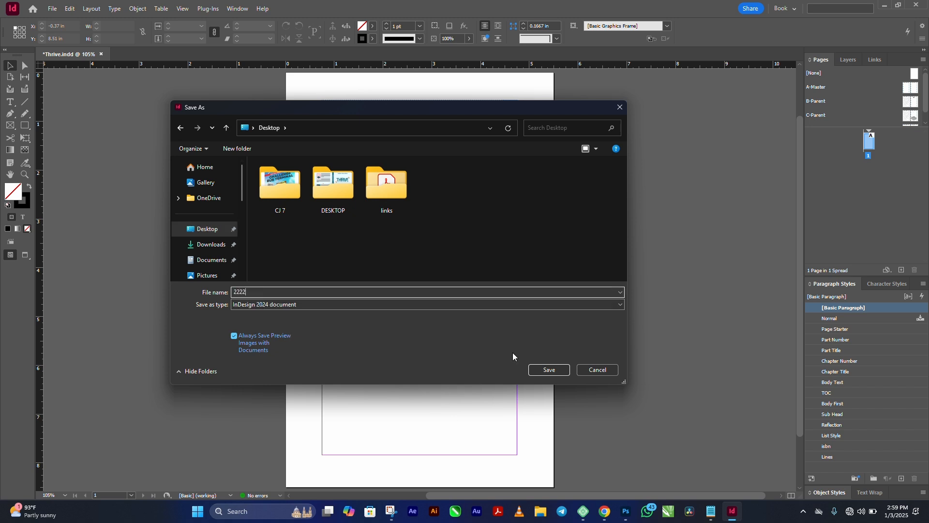
{"action": "left_click", "coordinate": [549, 370]}
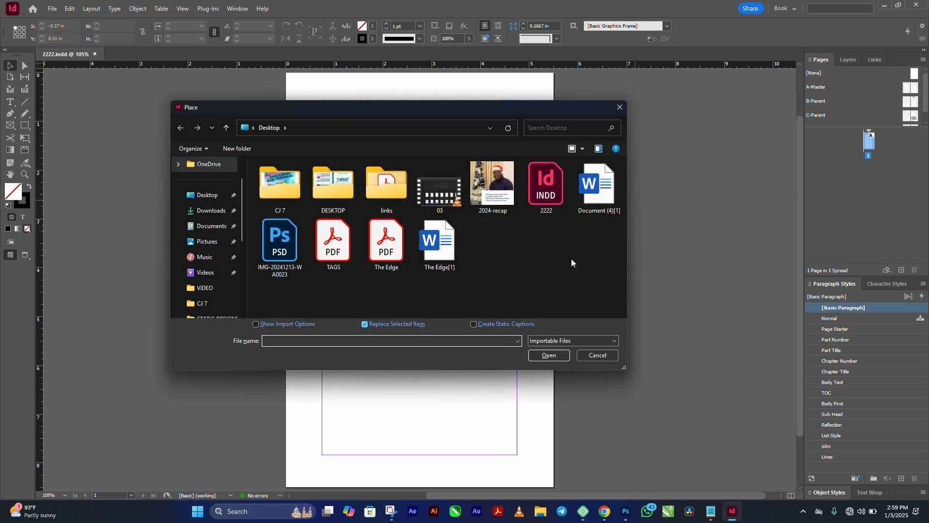
Place the Word document The Edge[1], skip its missing fonts, and autoflow the text from the upper-left margin corner of page 1
{"action": "double_click", "coordinate": [438, 242]}
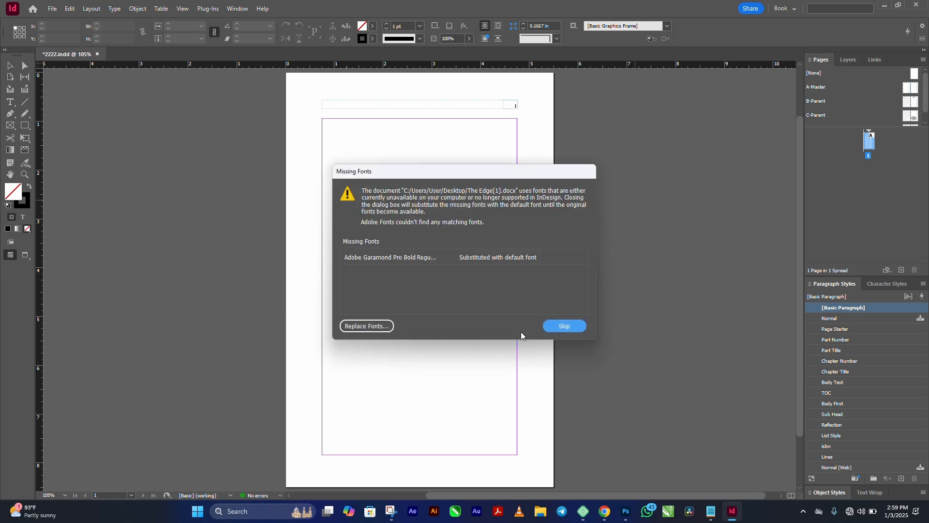
{"action": "left_click", "coordinate": [559, 328]}
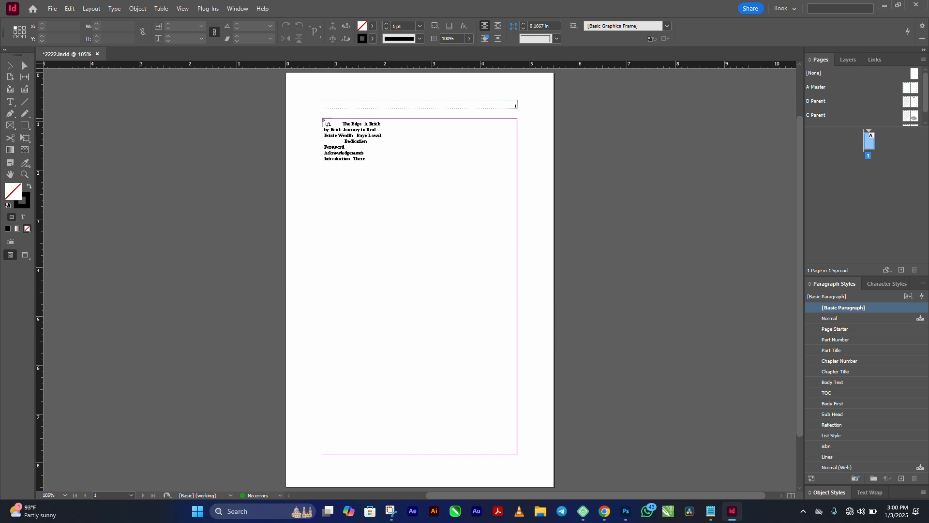
{"action": "left_click", "coordinate": [323, 119]}
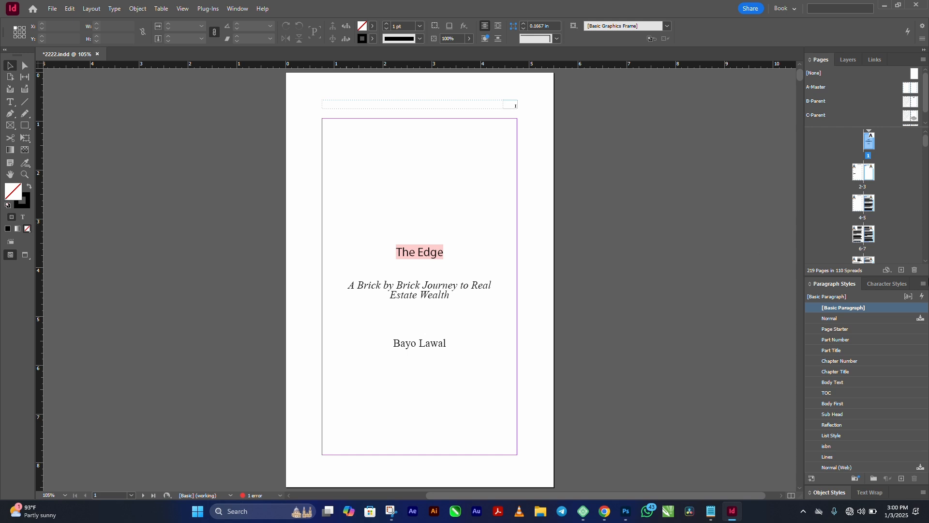
Review the available paragraph styles and the placed manuscript text across the first spreads
{"action": "left_click", "coordinate": [879, 285]}
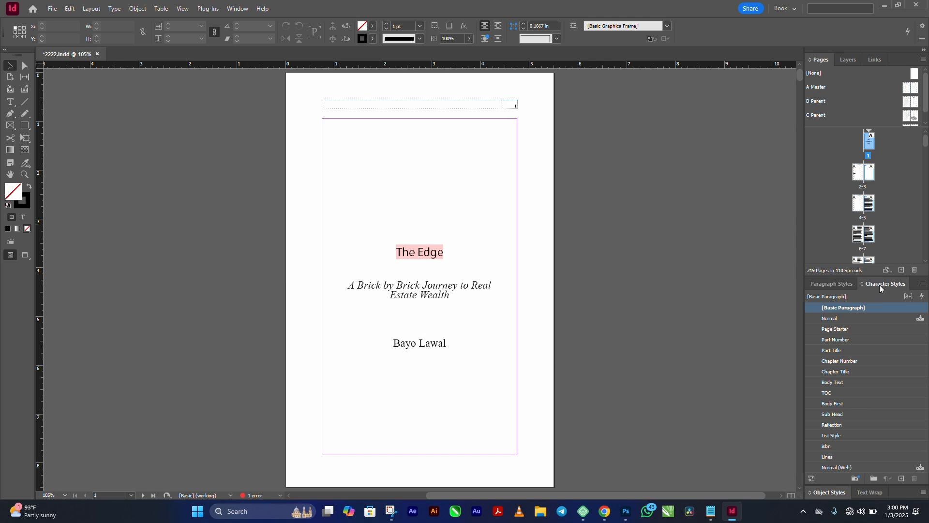
{"action": "left_click", "coordinate": [842, 285]}
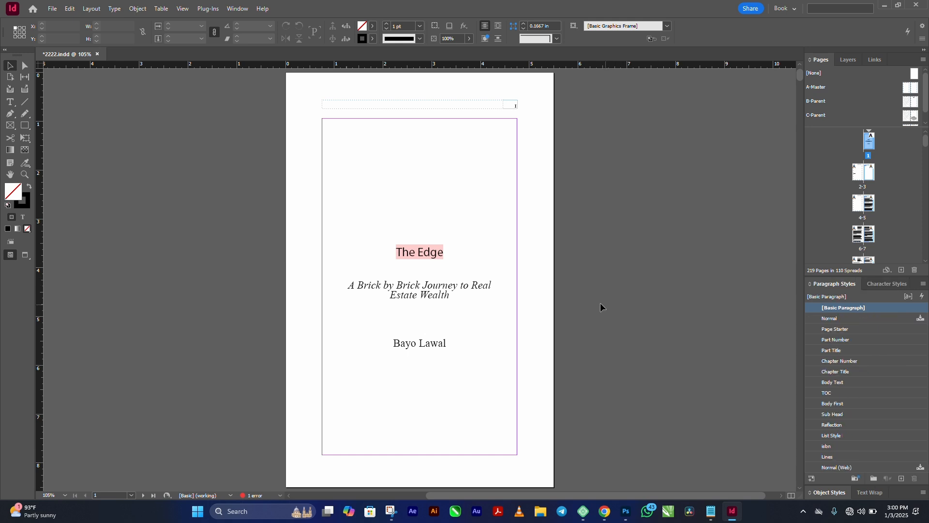
{"action": "scroll", "coordinate": [429, 293], "scroll_direction": "down", "scroll_amount": 10}
{"action": "scroll", "coordinate": [497, 296], "scroll_direction": "down", "scroll_amount": 15}
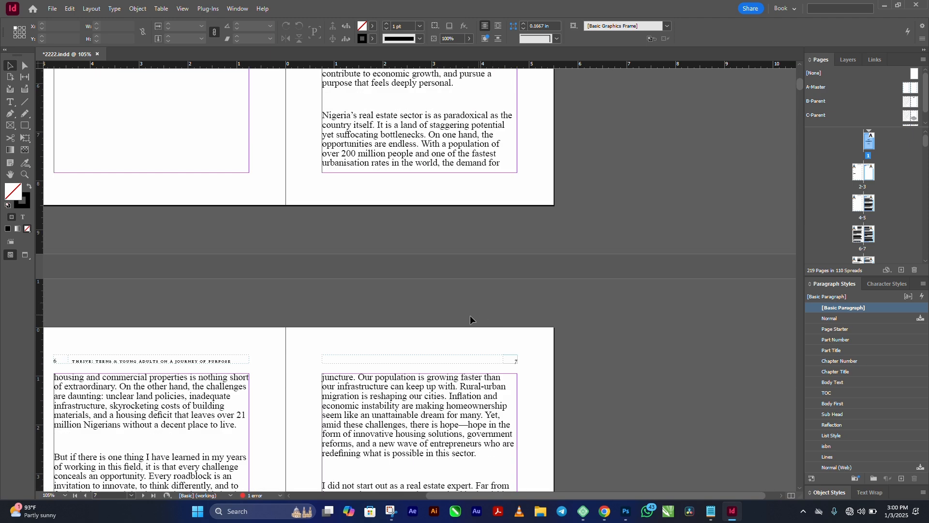
Return to page 1 and check the page width and height in the document setup without changing them
{"action": "scroll", "coordinate": [311, 192], "scroll_direction": "up", "scroll_amount": 20}
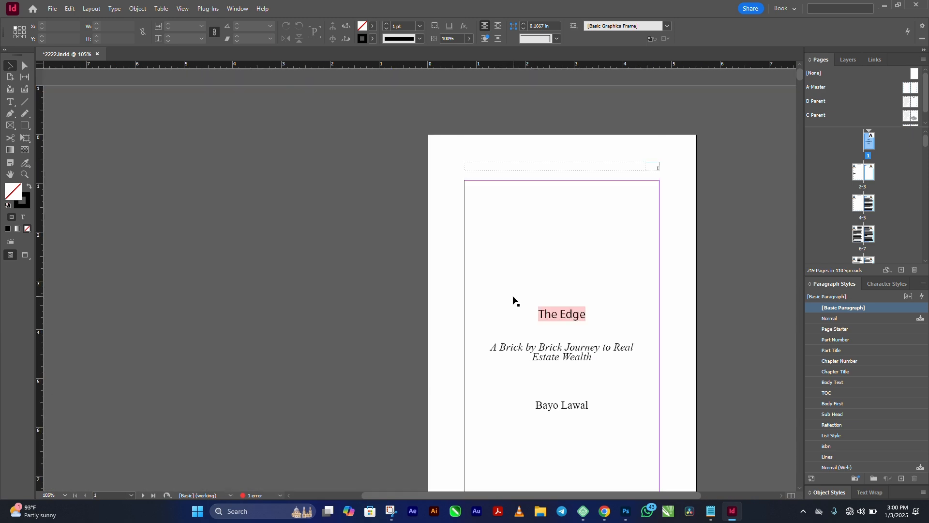
{"action": "scroll", "coordinate": [514, 304], "scroll_direction": "down", "scroll_amount": 3}
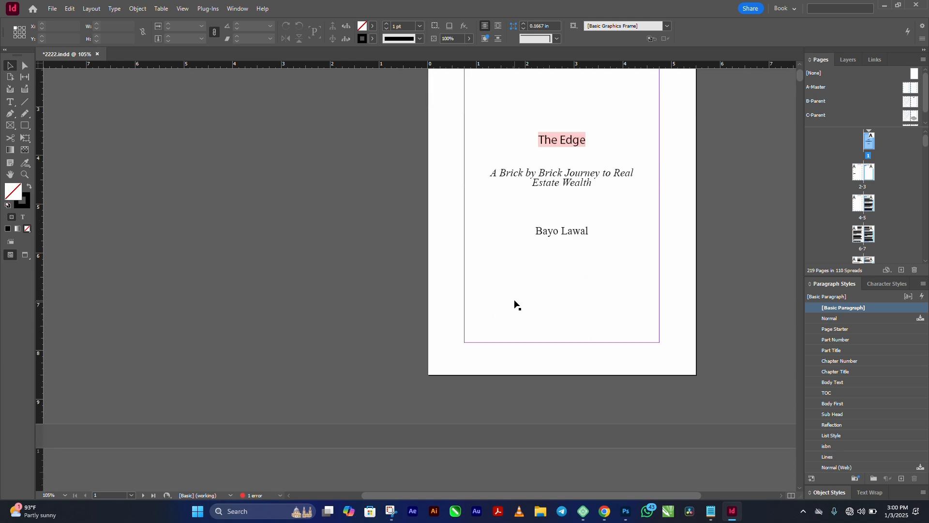
{"action": "scroll", "coordinate": [508, 303], "scroll_direction": "up", "scroll_amount": 2}
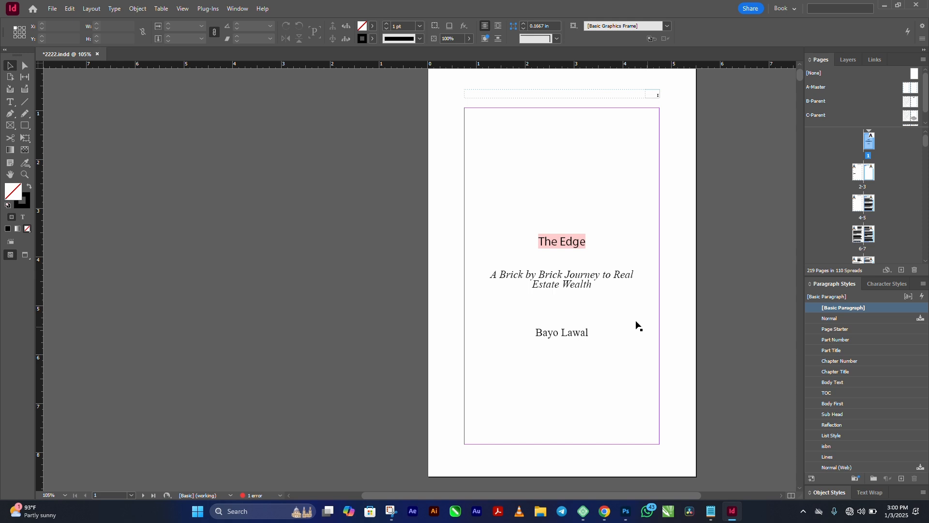
{"action": "left_click", "coordinate": [52, 9]}
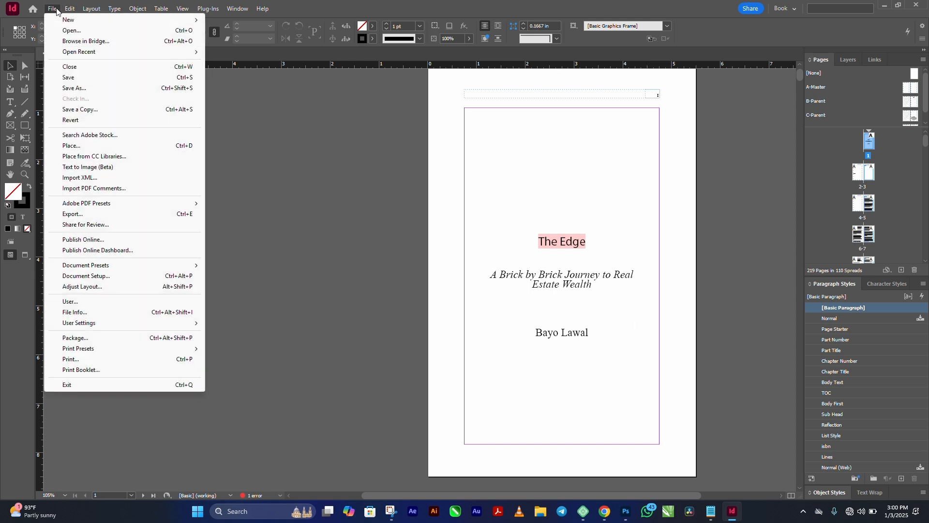
{"action": "left_click", "coordinate": [131, 275]}
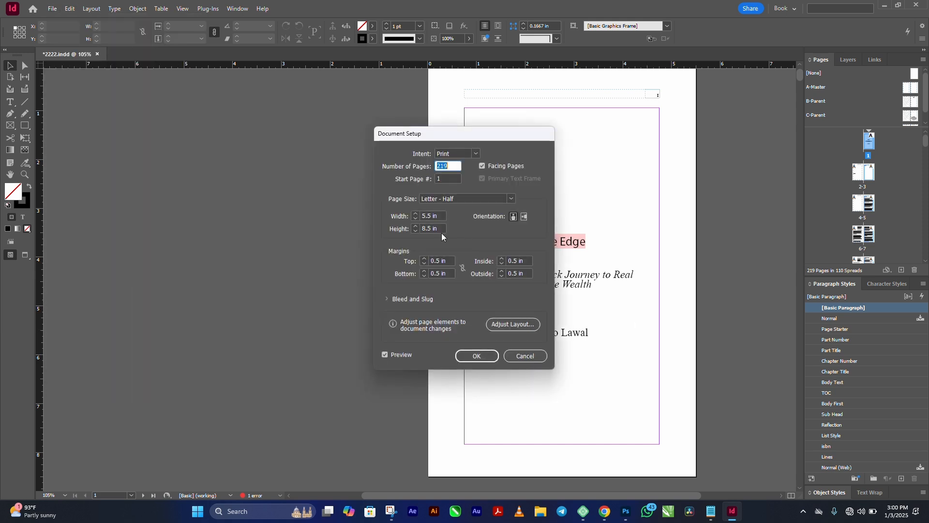
{"action": "left_click", "coordinate": [436, 216]}
{"action": "left_click", "coordinate": [436, 229]}
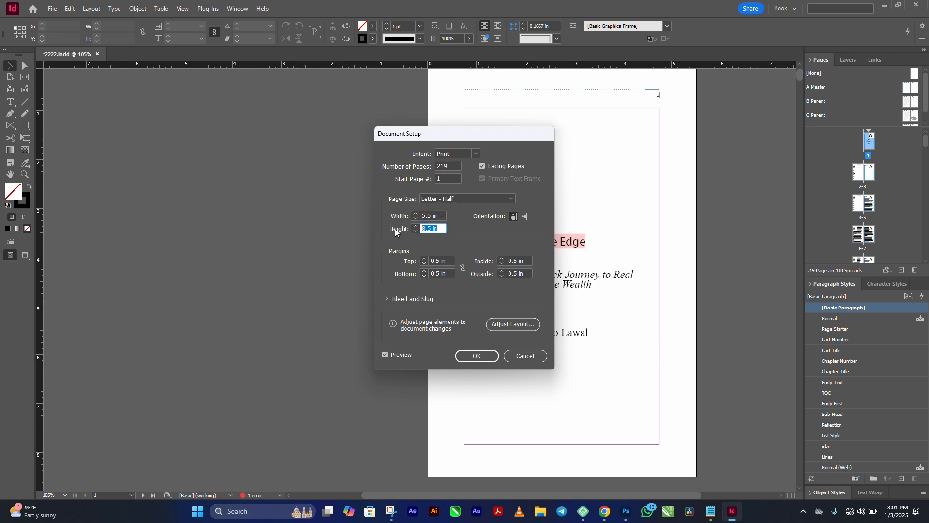
{"action": "left_click", "coordinate": [516, 356]}
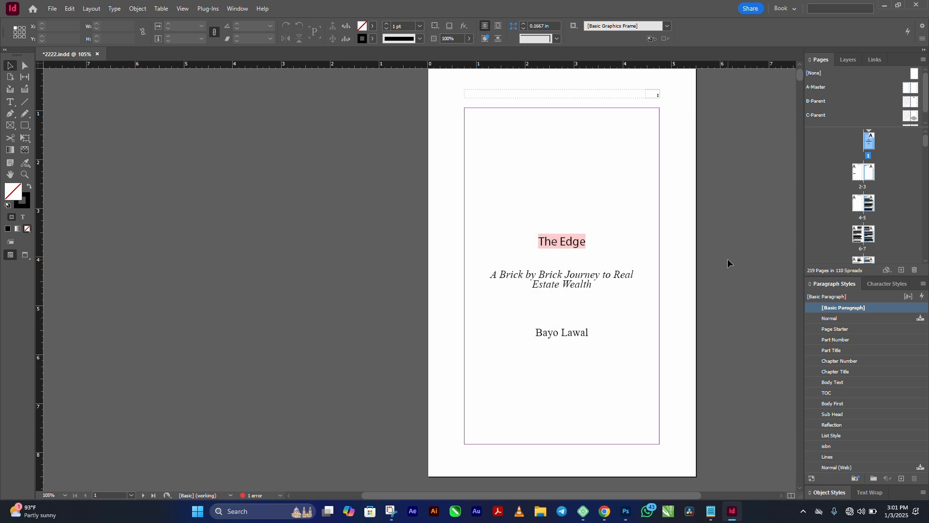
Open the A-Master parent spread and set the document's page size to 6 in wide by 9 in high
{"action": "left_click", "coordinate": [823, 89]}
{"action": "double_click", "coordinate": [823, 89]}
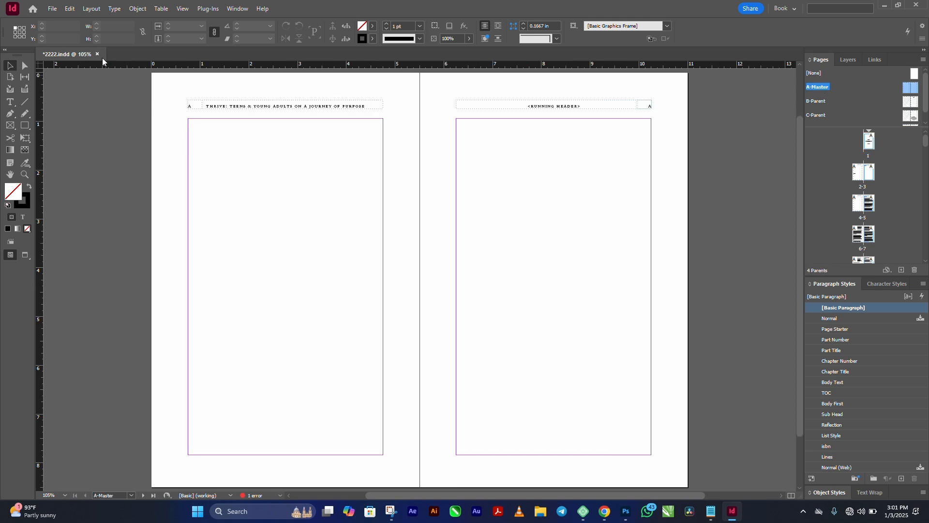
{"action": "left_click", "coordinate": [52, 9]}
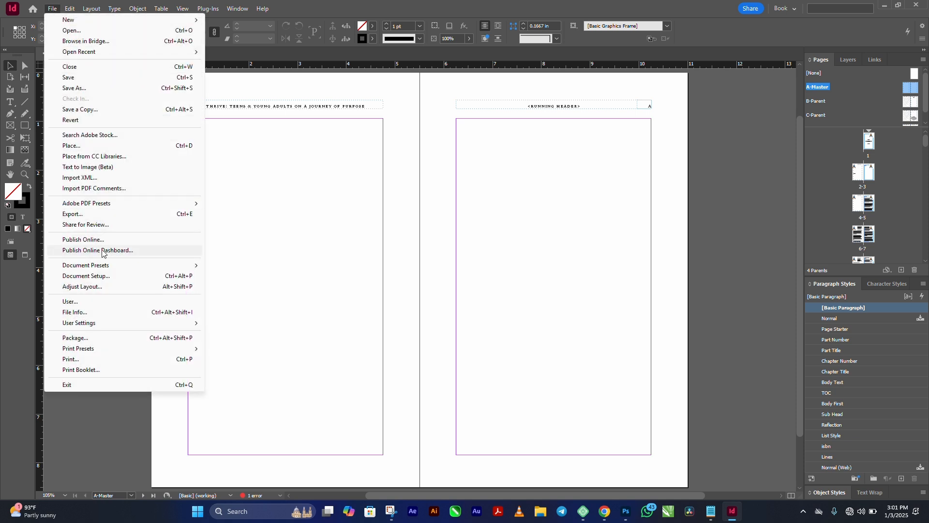
{"action": "left_click", "coordinate": [103, 275]}
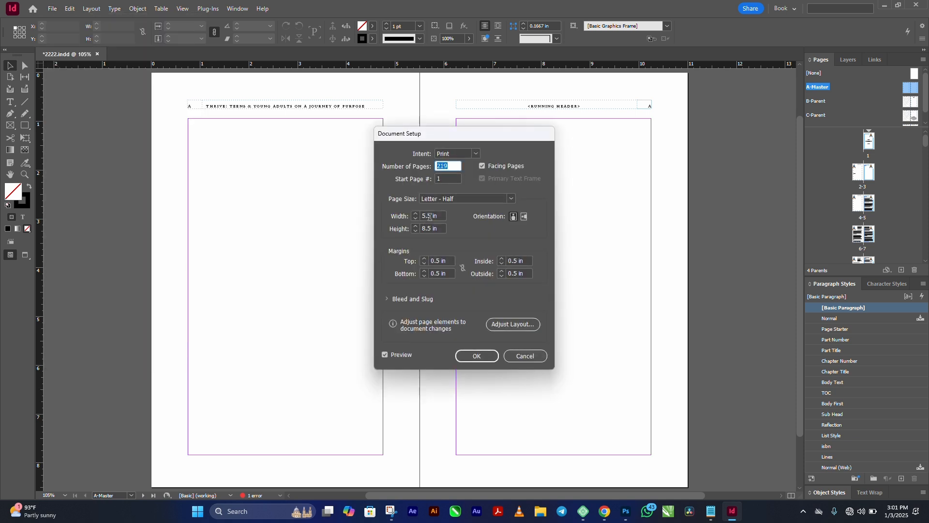
{"action": "triple_click", "coordinate": [430, 216]}
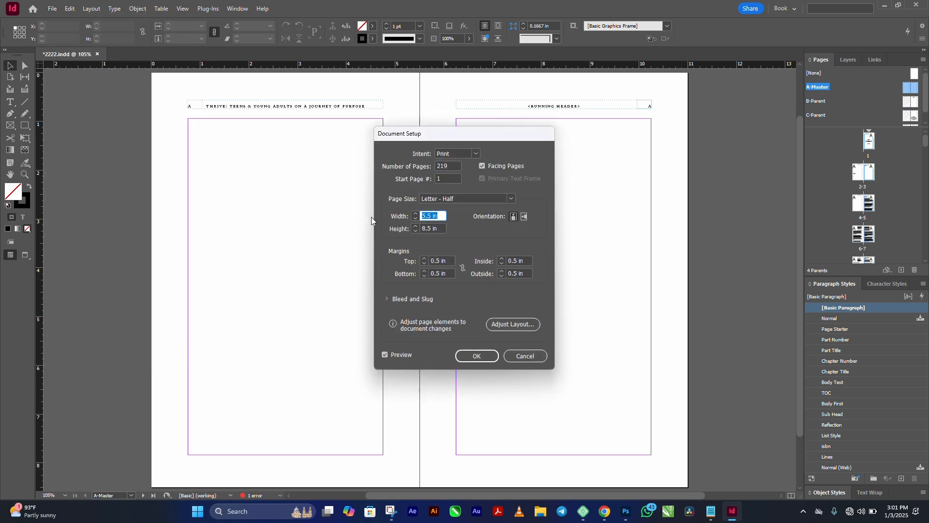
{"action": "type", "text": "6"}
{"action": "triple_click", "coordinate": [437, 228]}
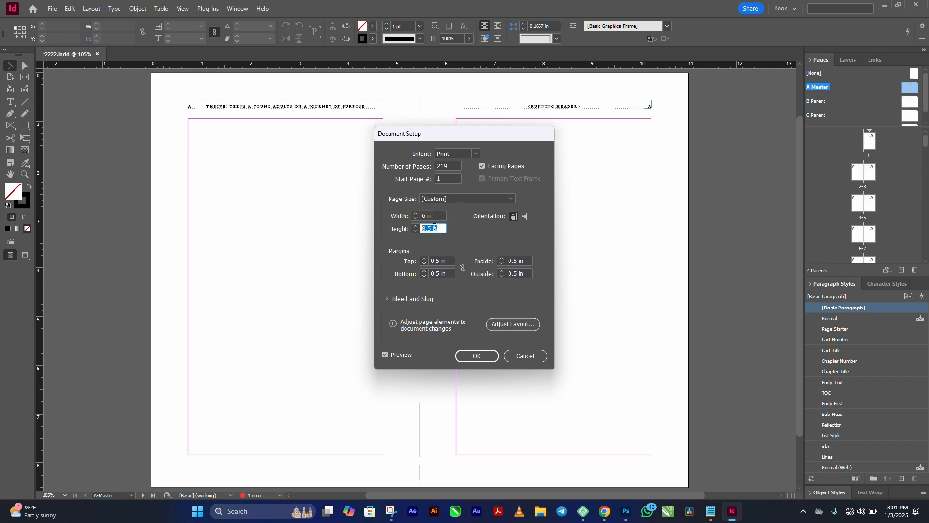
{"action": "type", "text": "9"}
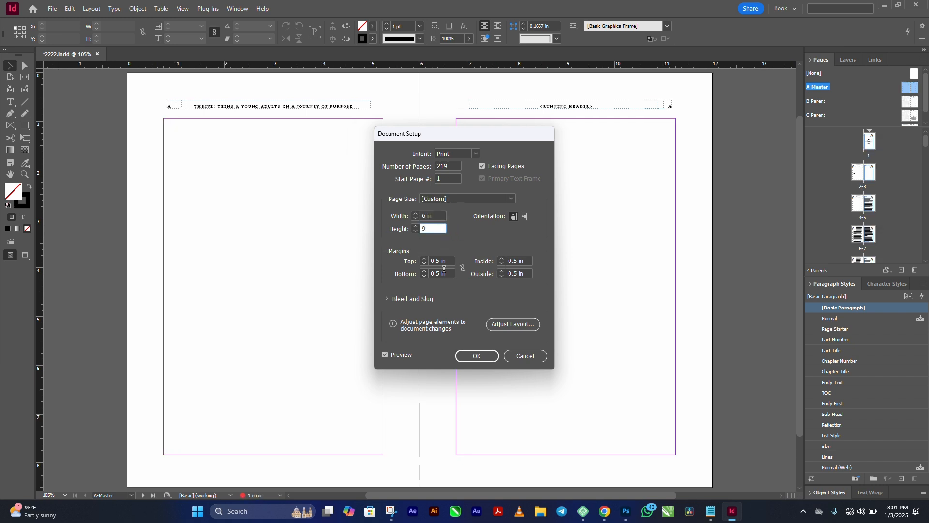
{"action": "left_click", "coordinate": [476, 356]}
{"action": "key", "text": "ctrl+alt+0"}
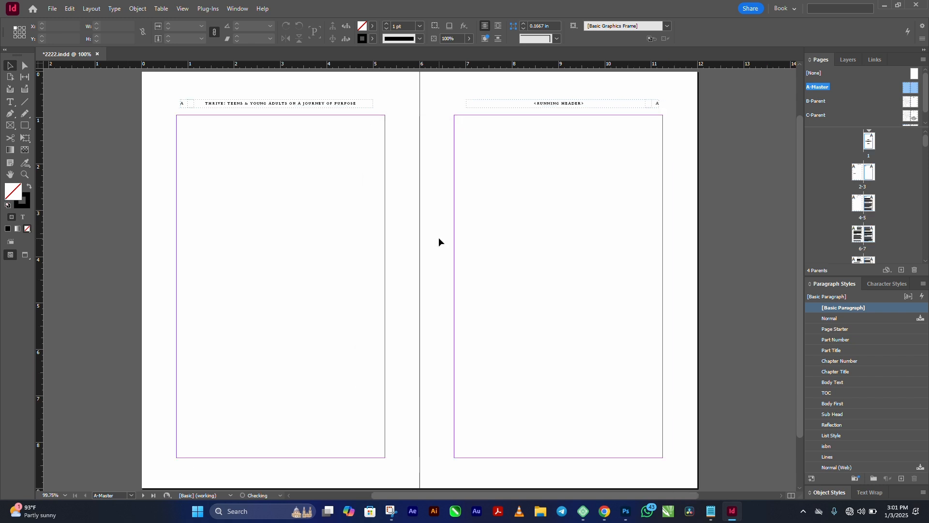
Examine how the text frames on the first spreads sit against the margins of the resized pages
{"action": "double_click", "coordinate": [871, 150]}
{"action": "left_click", "coordinate": [421, 215]}
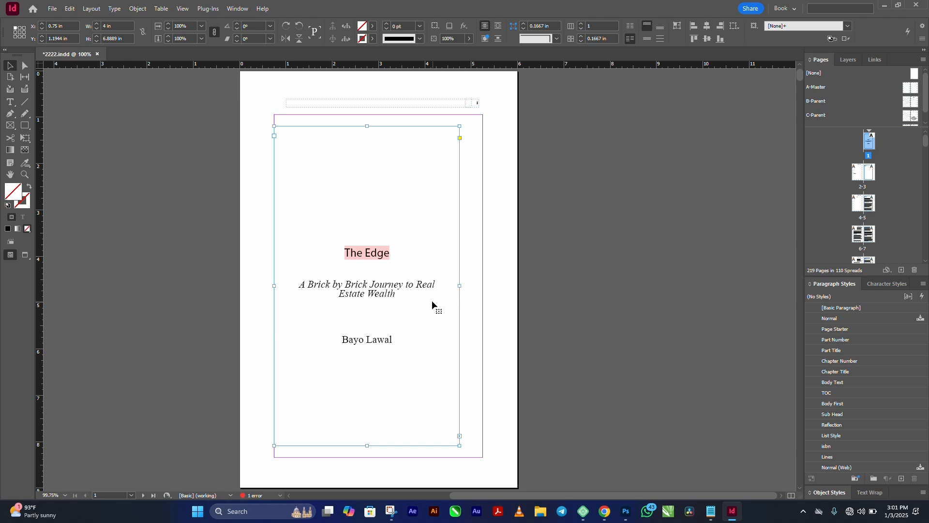
{"action": "scroll", "coordinate": [430, 300], "scroll_direction": "down", "scroll_amount": 5}
{"action": "left_click_drag", "start_coordinate": [295, 359], "coordinate": [477, 305]}
{"action": "scroll", "coordinate": [456, 280], "scroll_direction": "down", "scroll_amount": 15}
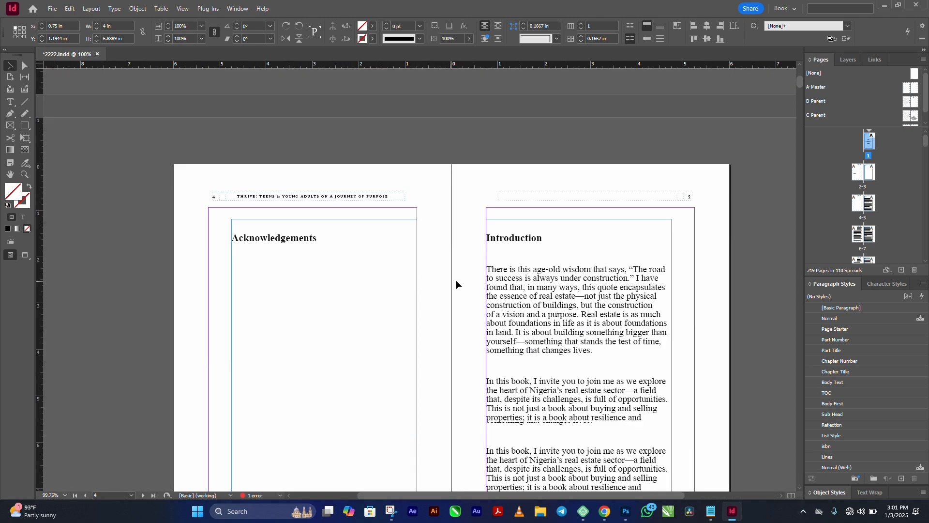
{"action": "scroll", "coordinate": [450, 272], "scroll_direction": "up", "scroll_amount": 3}
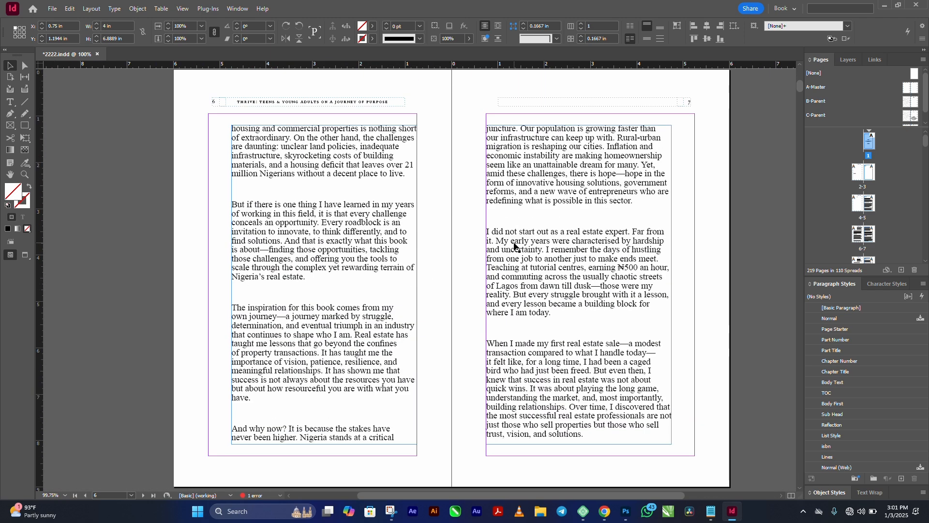
Widen the text frames on pages 6 and 7 to 4.5 in so they span the full margin width
{"action": "left_click", "coordinate": [328, 259]}
{"action": "left_click_drag", "start_coordinate": [232, 285], "coordinate": [216, 272]}
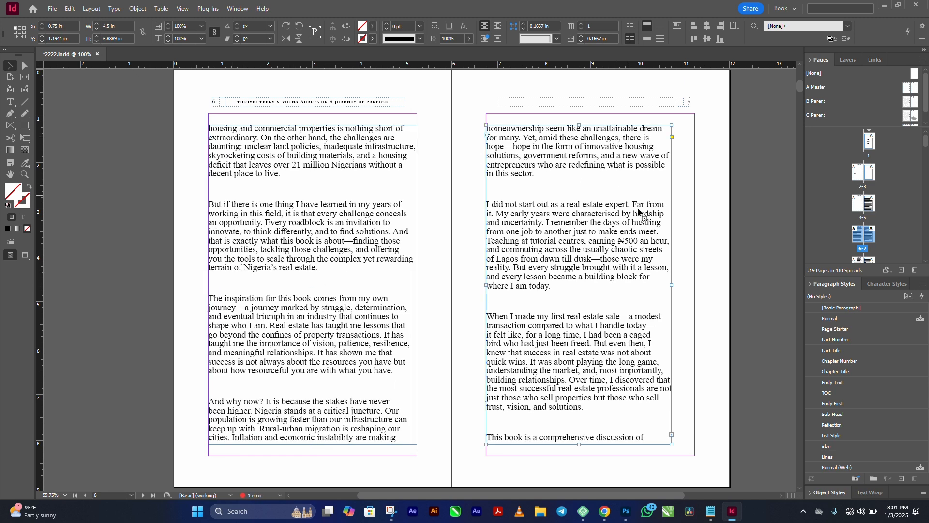
{"action": "left_click", "coordinate": [672, 280]}
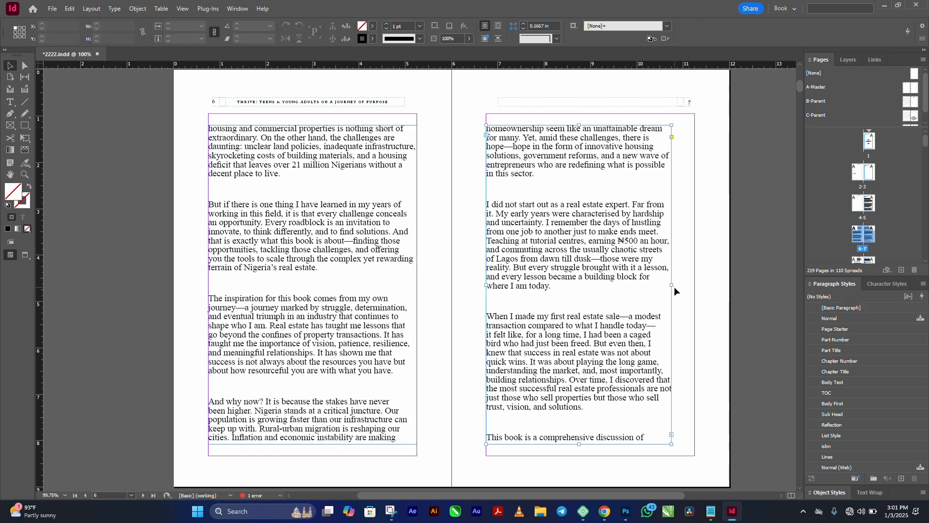
{"action": "left_click_drag", "start_coordinate": [671, 285], "coordinate": [696, 282]}
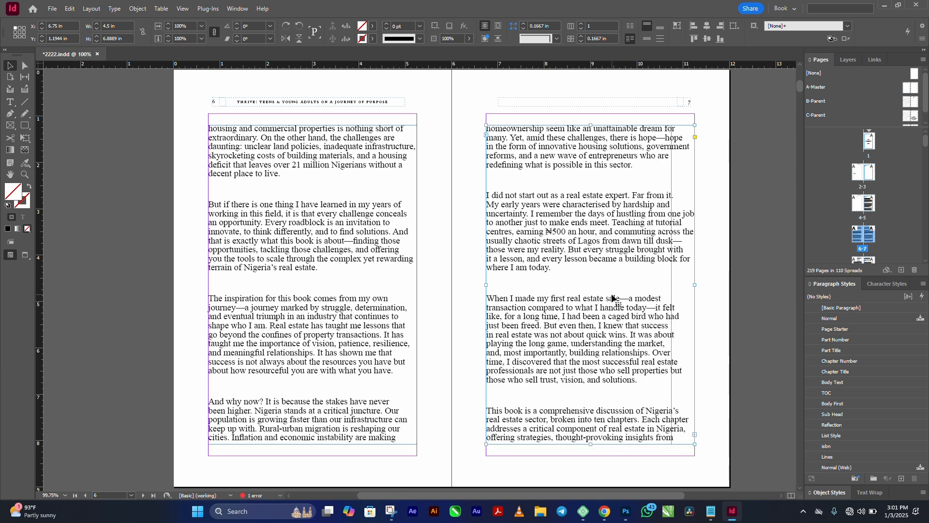
Cut the entire manuscript text out of the threaded frames, starting from the title on page 1
{"action": "double_click", "coordinate": [869, 141]}
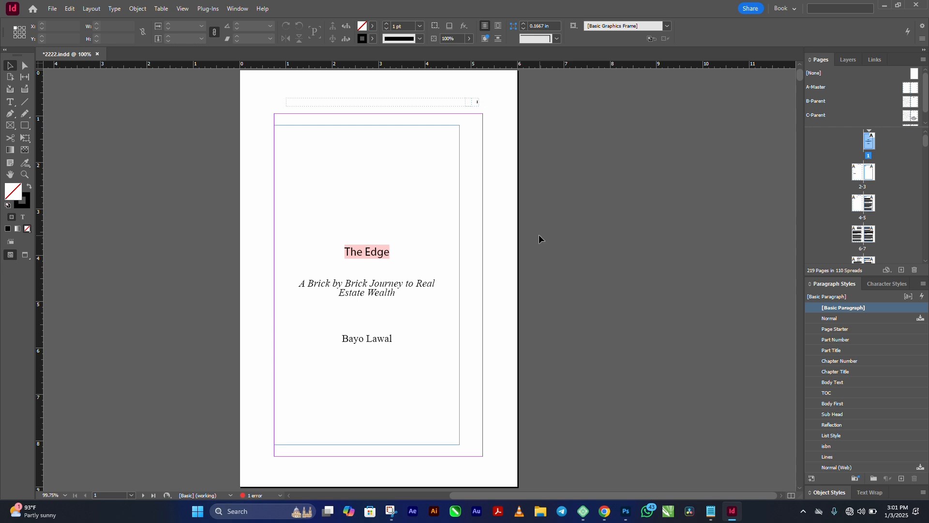
{"action": "key", "text": "t"}
{"action": "left_click", "coordinate": [338, 247]}
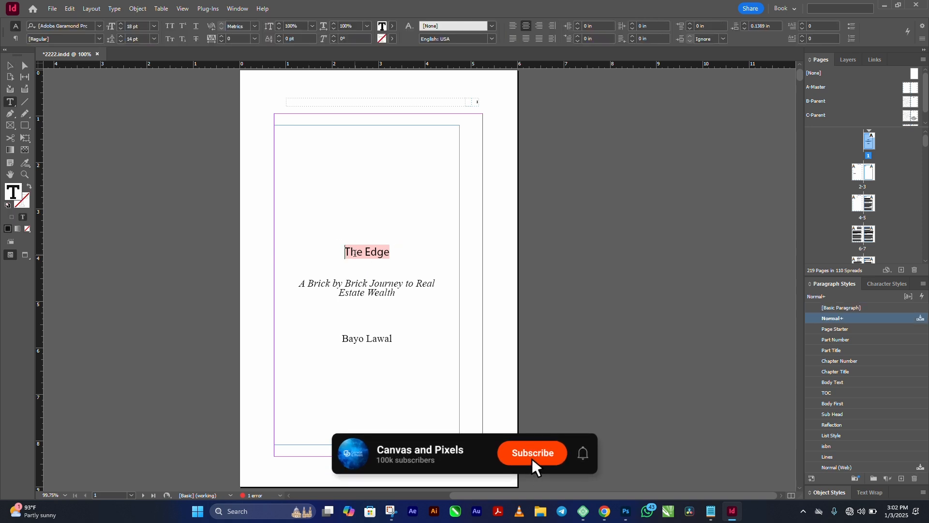
{"action": "key", "text": "ctrl+a"}
{"action": "key", "text": "ctrl+c"}
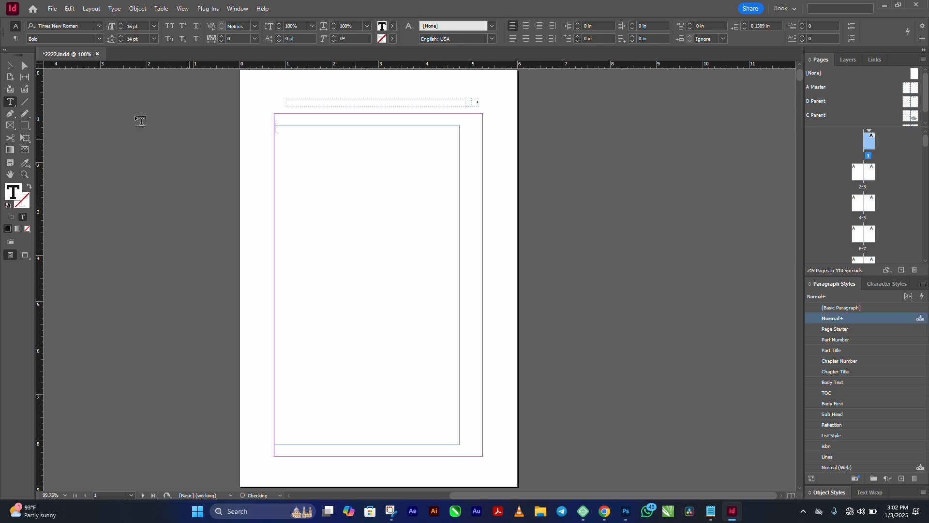
{"action": "key", "text": "Escape"}
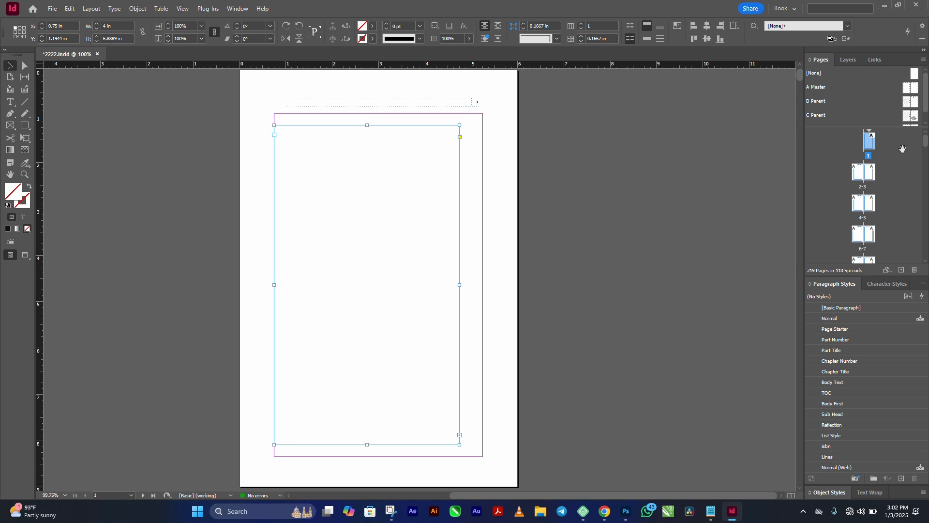
Insert one page before page 1, based on the A-Master parent
{"action": "right_click", "coordinate": [869, 146]}
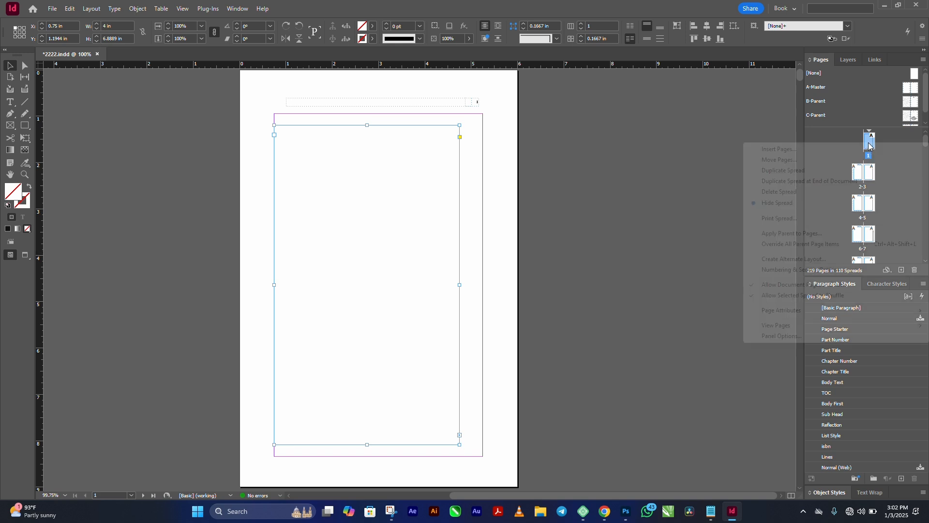
{"action": "left_click", "coordinate": [833, 149]}
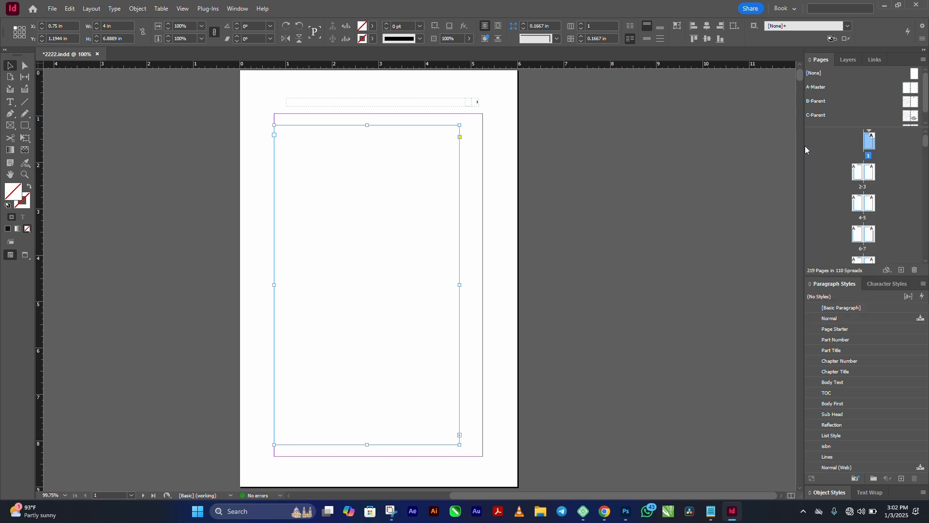
{"action": "left_click", "coordinate": [412, 254]}
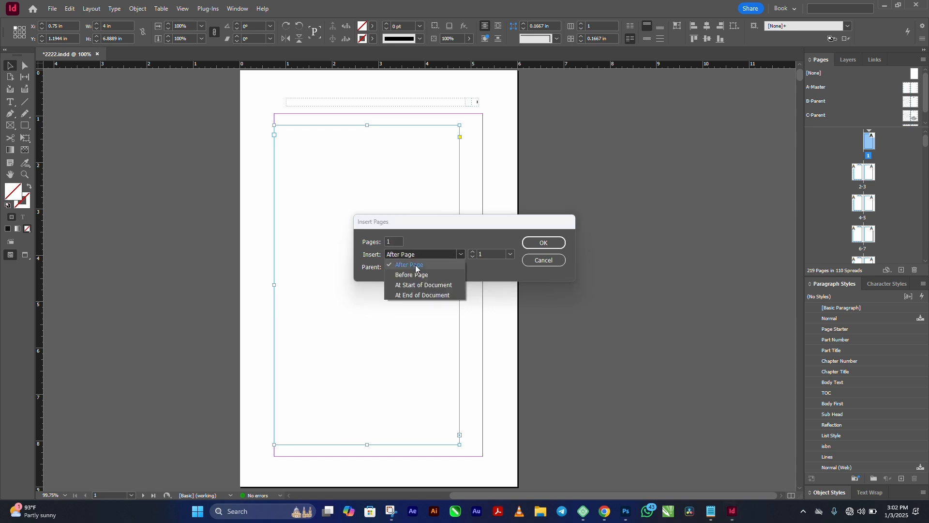
{"action": "left_click", "coordinate": [419, 272]}
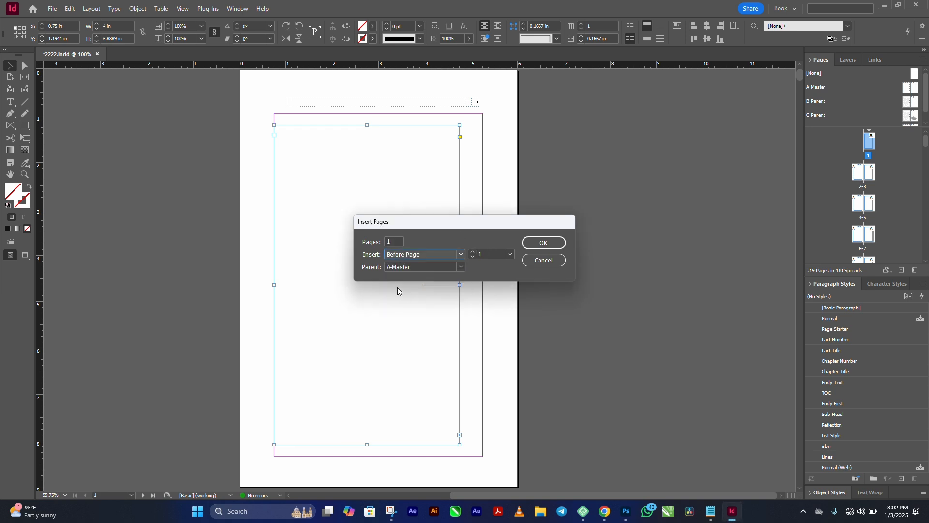
{"action": "left_click", "coordinate": [561, 242]}
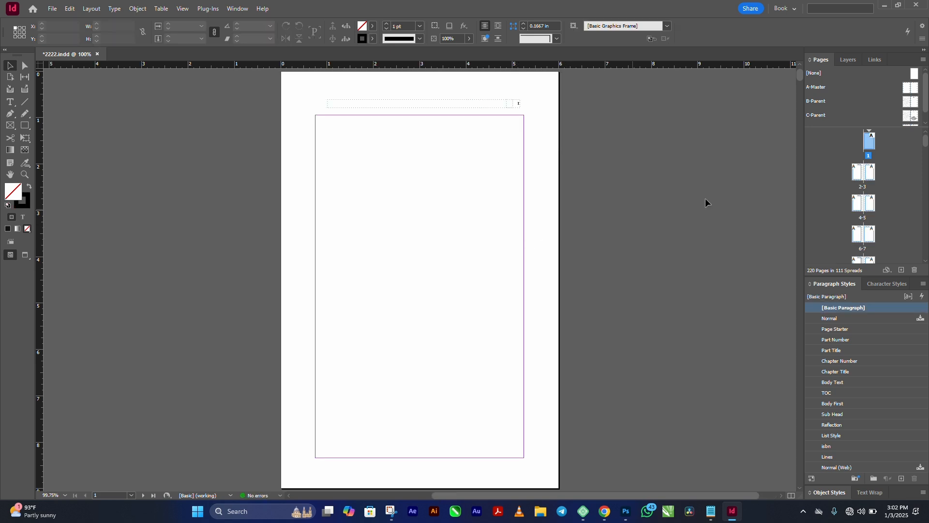
Delete pages 2 to 220 together with their empty text frames, keeping only the new first page
{"action": "double_click", "coordinate": [863, 187]}
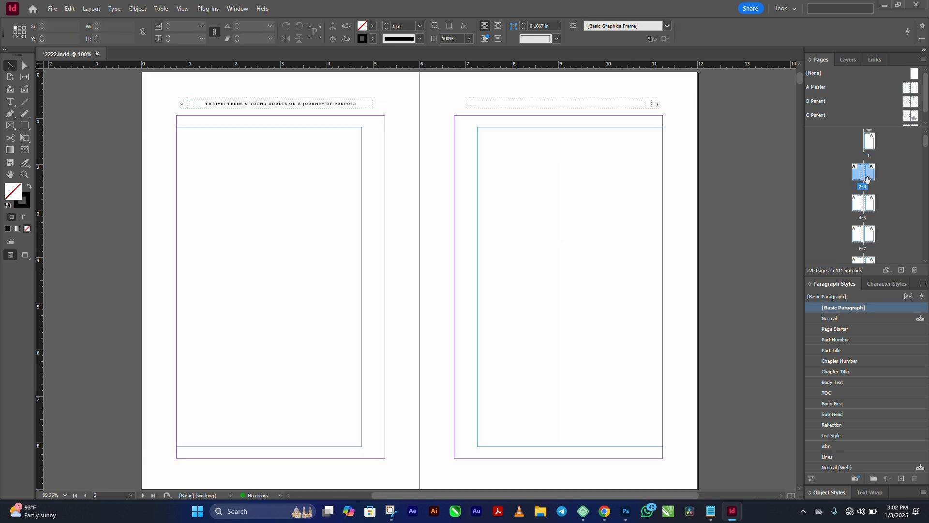
{"action": "left_click_drag", "start_coordinate": [927, 145], "coordinate": [927, 258]}
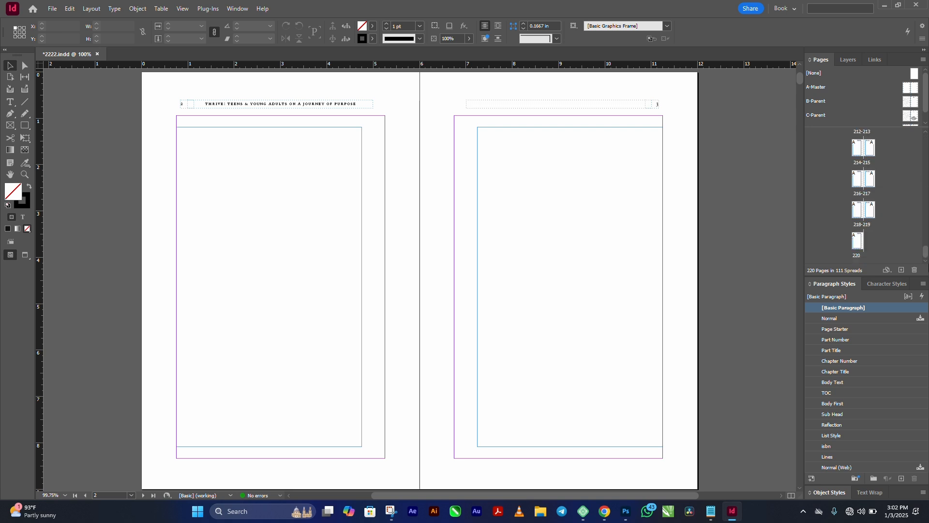
{"action": "left_click", "coordinate": [858, 256], "text": "shift"}
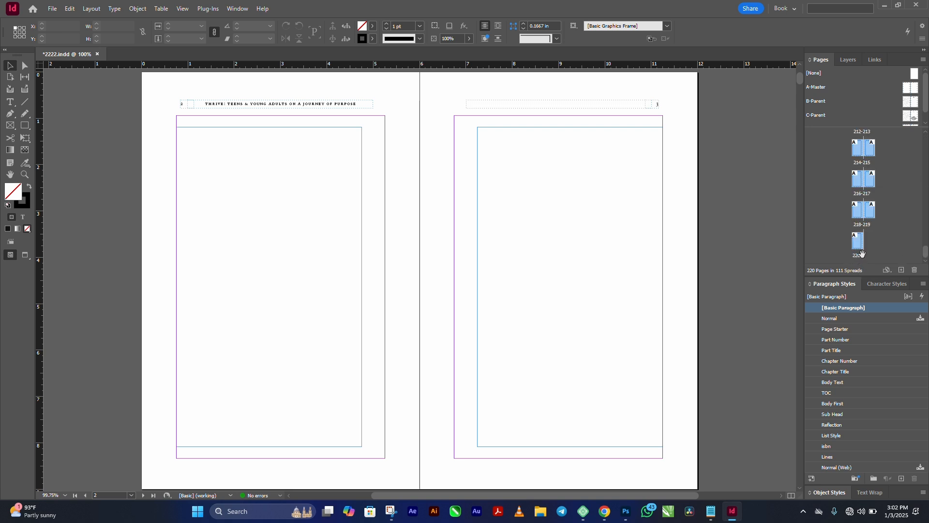
{"action": "left_click", "coordinate": [914, 270]}
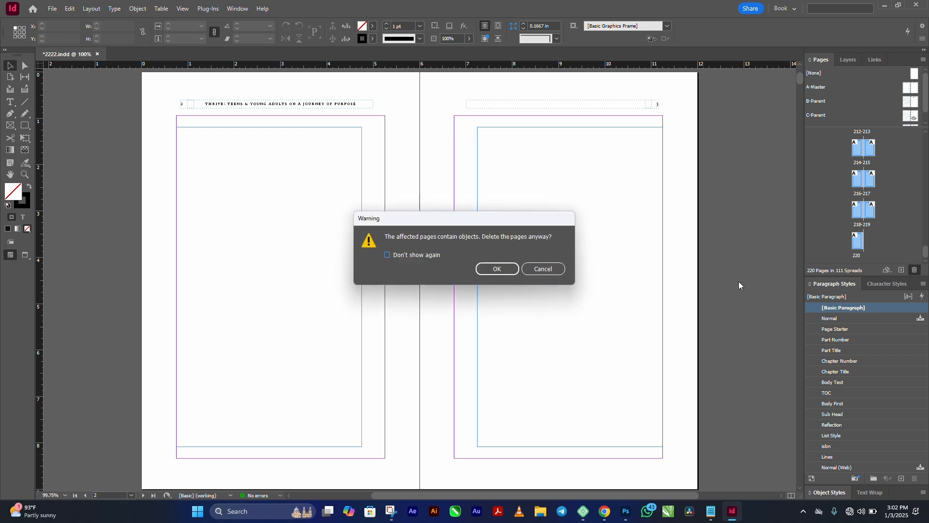
{"action": "left_click", "coordinate": [484, 269]}
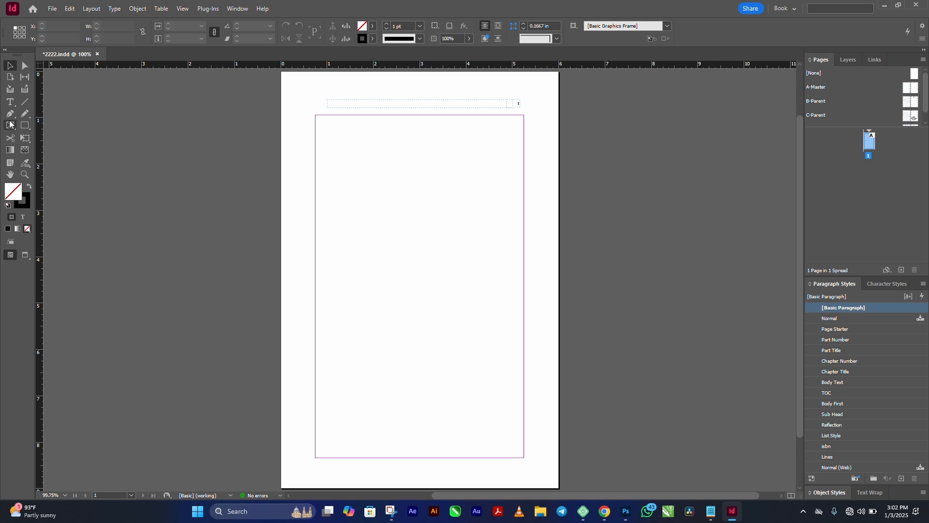
Paste the cut manuscript text into the page 1 text frame so it reflows across newly added pages
{"action": "left_click", "coordinate": [10, 101]}
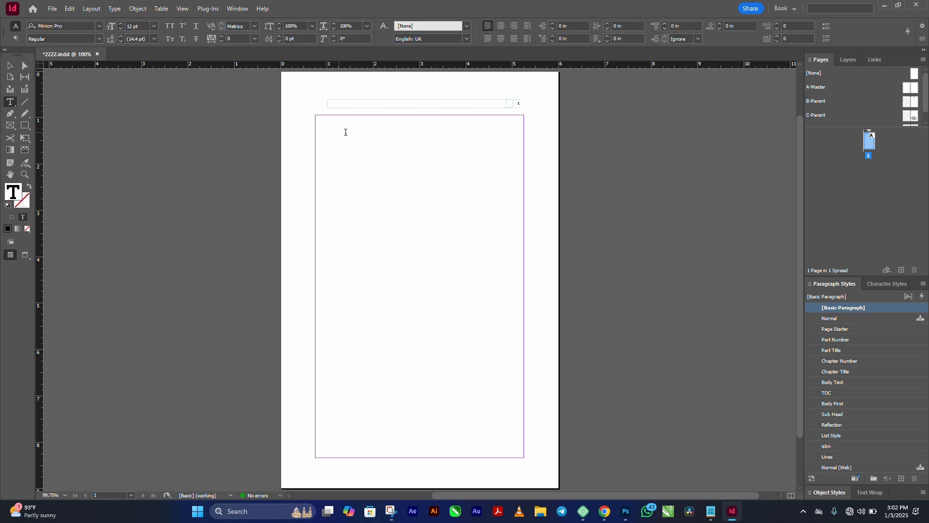
{"action": "left_click", "coordinate": [431, 186]}
{"action": "key", "text": "ctrl+v"}
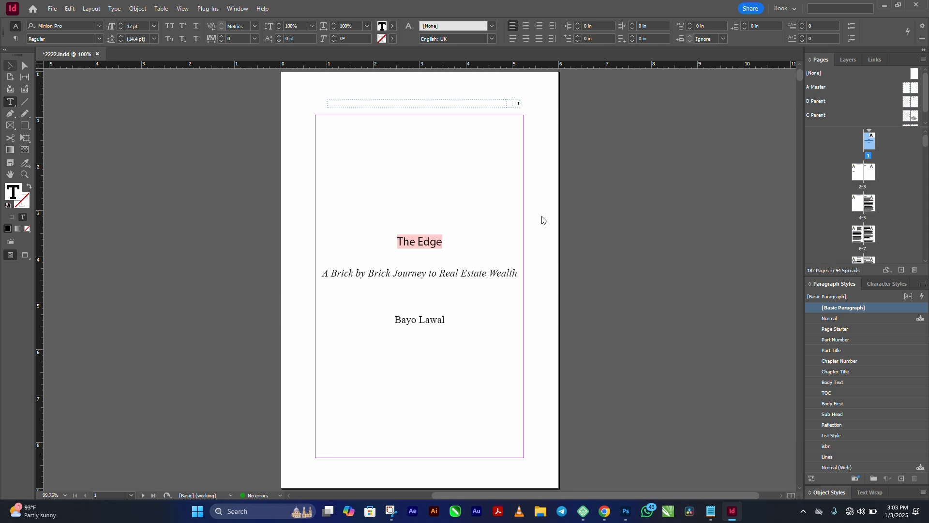
{"action": "key", "text": "Escape"}
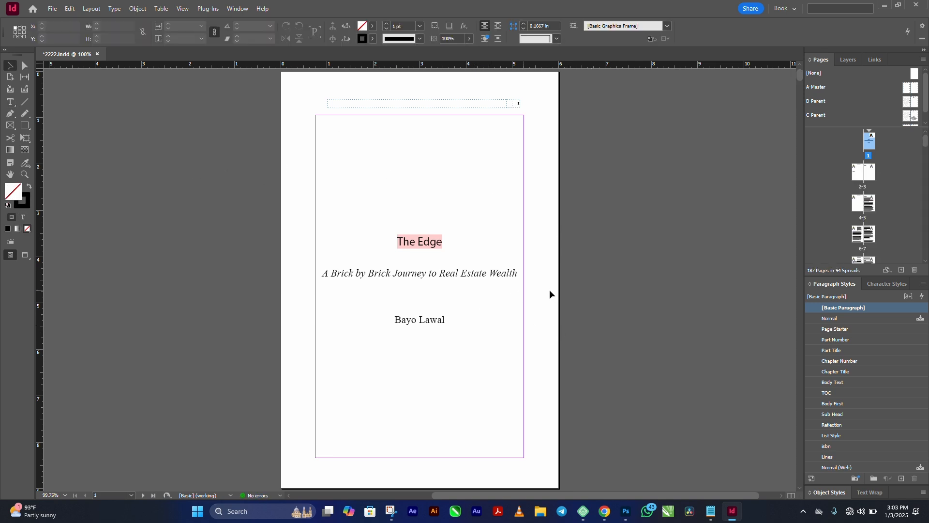
Inspect the reflowed pages and check how the edges of the page 1 text frame align with the margins
{"action": "scroll", "coordinate": [588, 276], "scroll_direction": "down", "scroll_amount": 1}
{"action": "scroll", "coordinate": [588, 276], "scroll_direction": "down", "scroll_amount": 20}
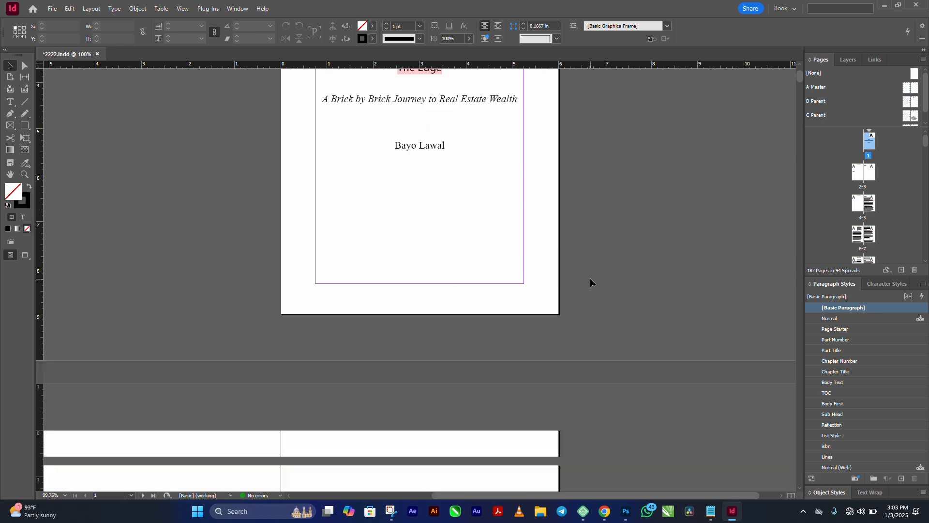
{"action": "scroll", "coordinate": [493, 274], "scroll_direction": "down", "scroll_amount": 20}
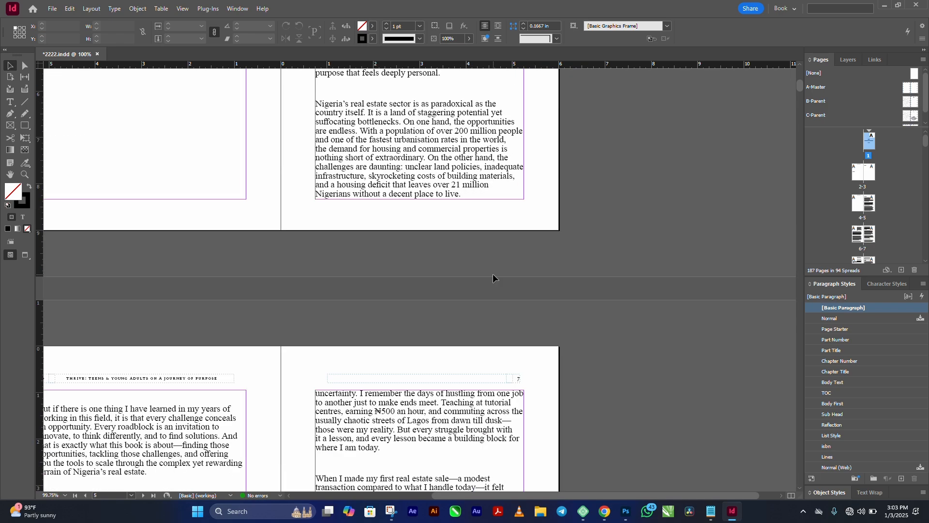
{"action": "scroll", "coordinate": [606, 270], "scroll_direction": "down", "scroll_amount": 5}
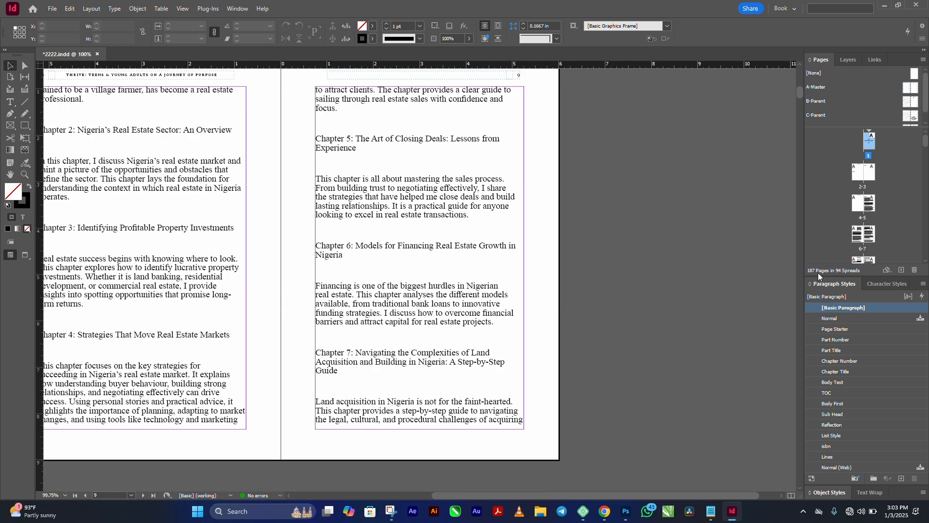
{"action": "left_click_drag", "start_coordinate": [799, 94], "coordinate": [801, 65]}
{"action": "scroll", "coordinate": [552, 251], "scroll_direction": "down", "scroll_amount": 7}
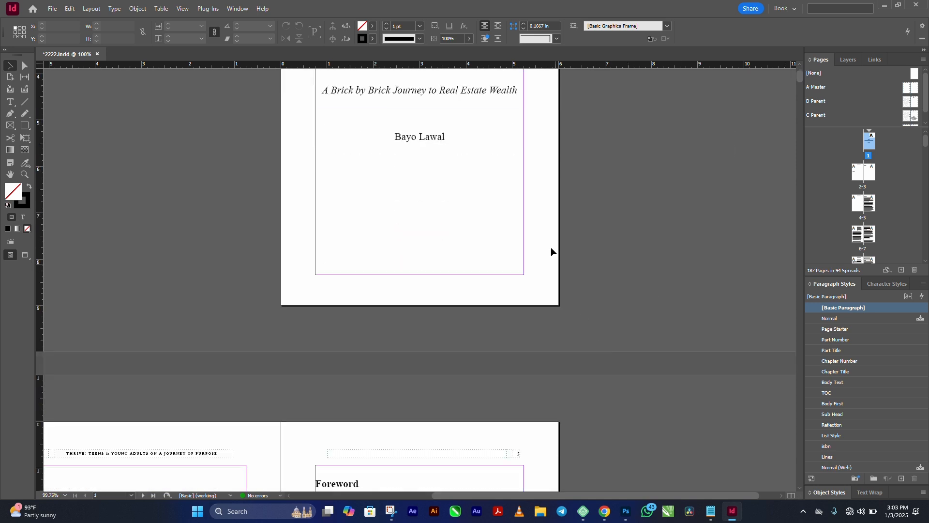
{"action": "scroll", "coordinate": [542, 251], "scroll_direction": "up", "scroll_amount": 5}
{"action": "left_click", "coordinate": [377, 200]}
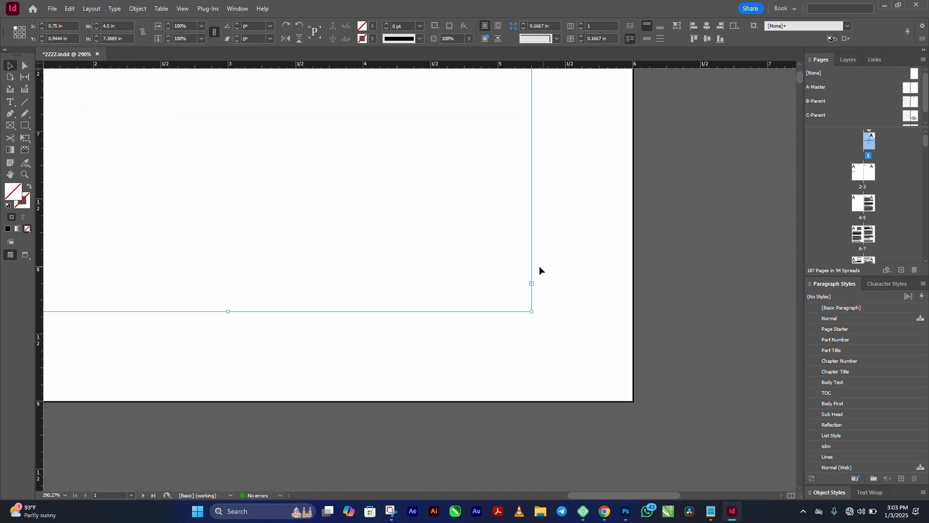
{"action": "left_click_drag", "start_coordinate": [508, 257], "coordinate": [555, 312]}
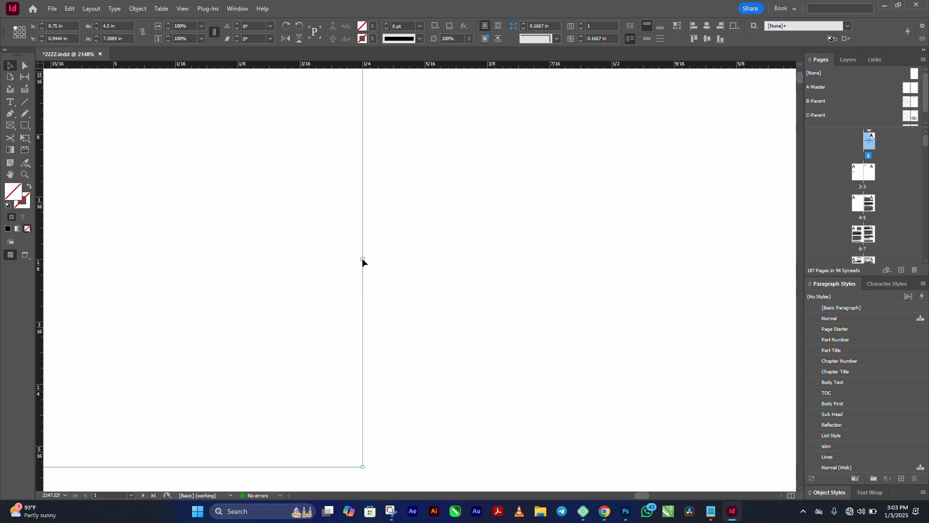
{"action": "key", "text": "ctrl+0"}
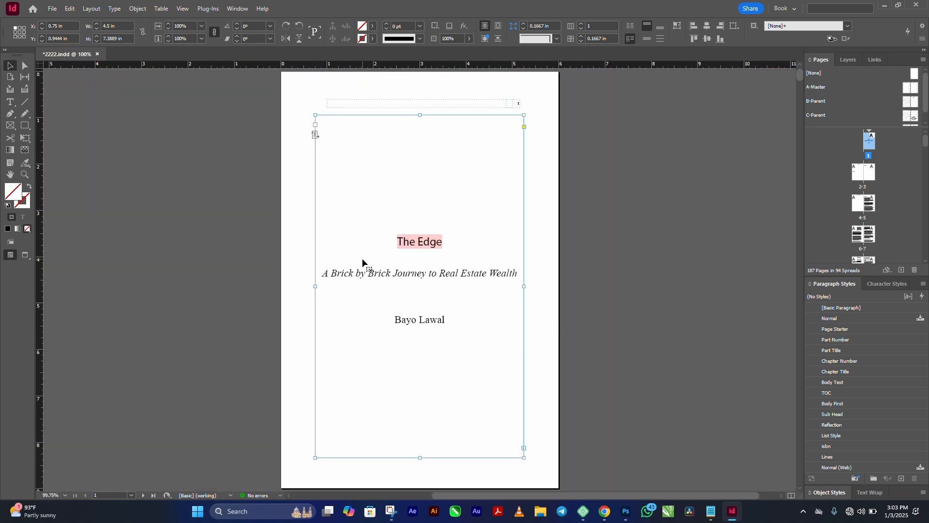
{"action": "scroll", "coordinate": [420, 260], "scroll_direction": "down", "scroll_amount": 8}
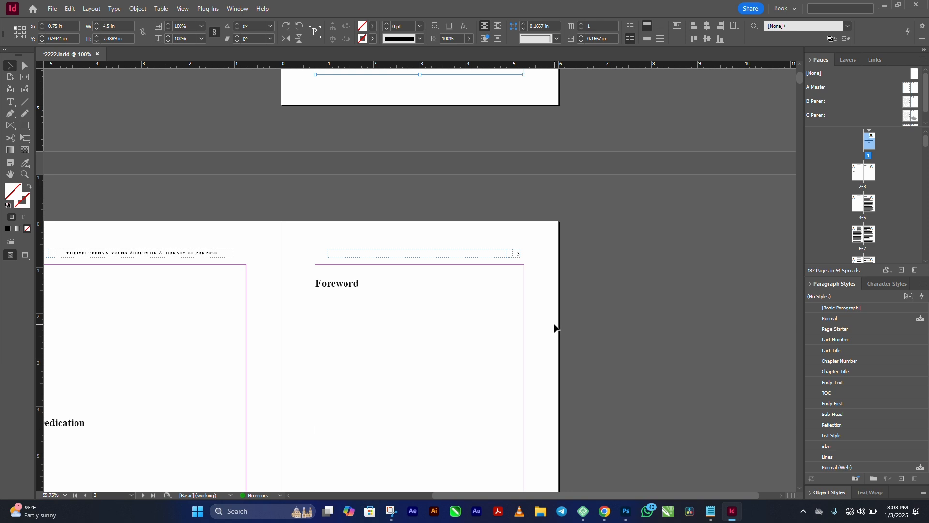
Close the 2222.indd document without saving its changes
{"action": "left_click", "coordinate": [97, 54]}
{"action": "left_click", "coordinate": [518, 266]}
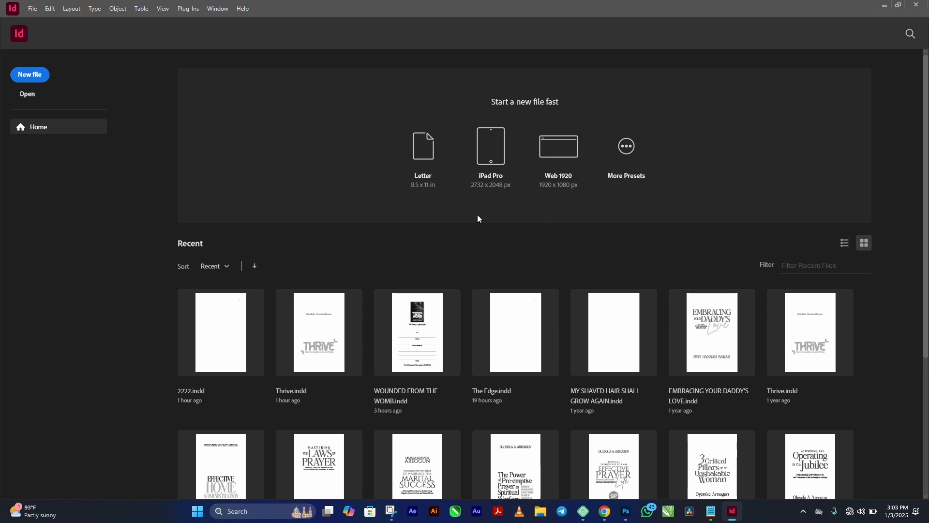
Create a new one-page document measuring 6 x 9 in, with facing pages and units set to Inches
{"action": "left_click", "coordinate": [30, 75]}
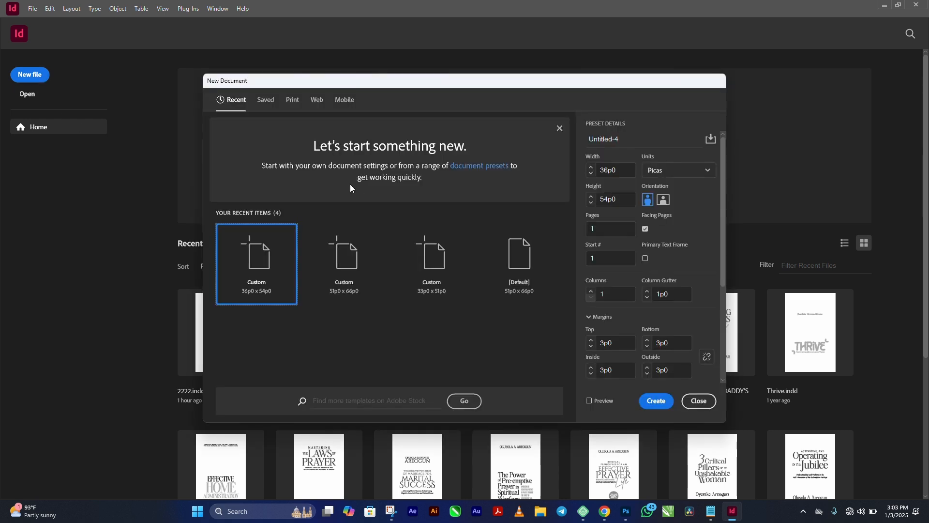
{"action": "left_click", "coordinate": [676, 171]}
{"action": "left_click", "coordinate": [668, 216]}
{"action": "double_click", "coordinate": [604, 169]}
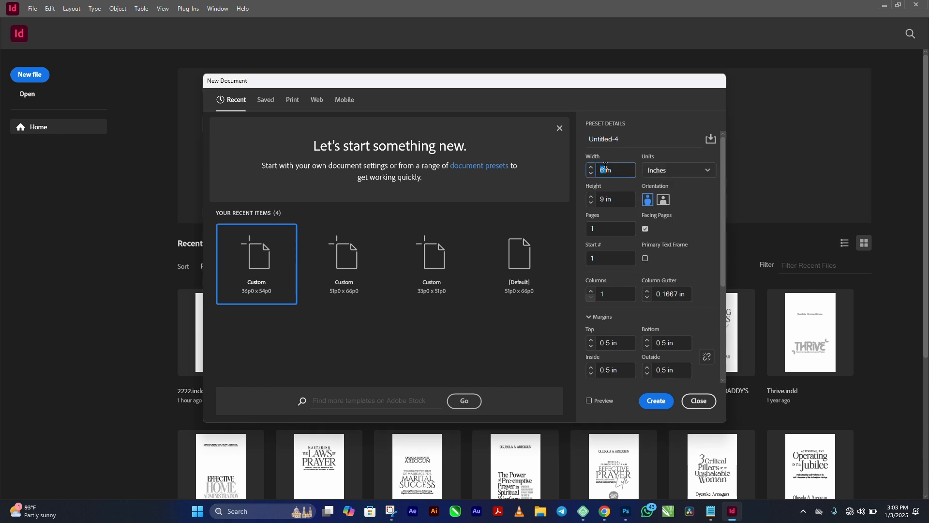
{"action": "left_click_drag", "start_coordinate": [617, 170], "coordinate": [596, 169]}
{"action": "left_click", "coordinate": [656, 402]}
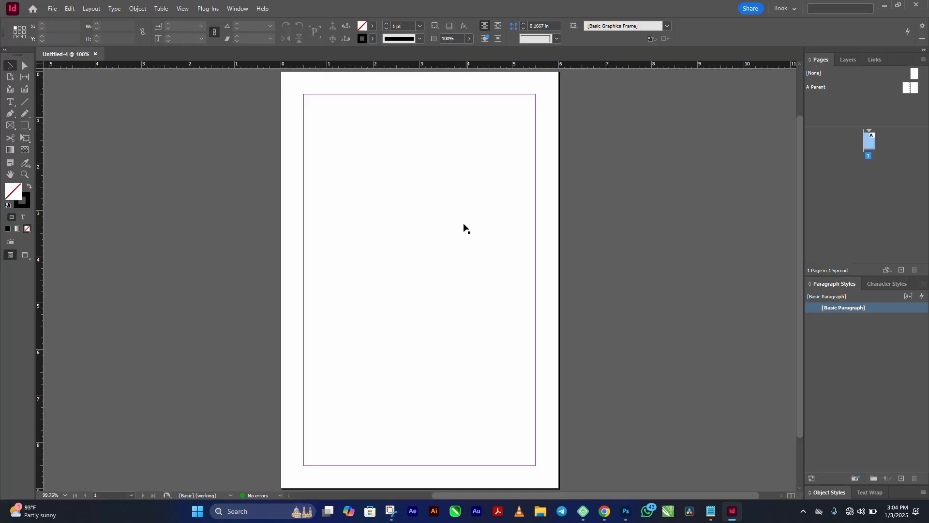
On the A-Parent spread, set the top margin to 0.8 in and the bottom, inside and outside margins to 0.75 in
{"action": "double_click", "coordinate": [818, 88]}
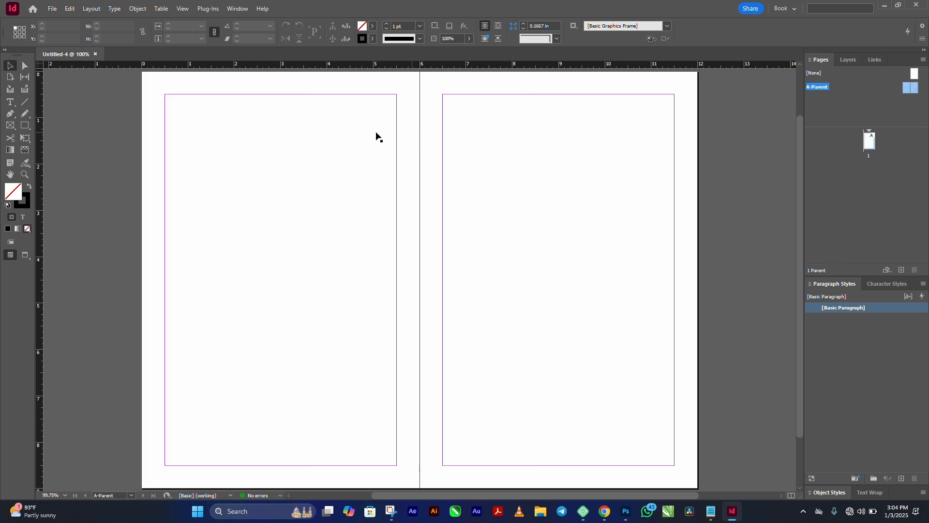
{"action": "left_click", "coordinate": [92, 9]}
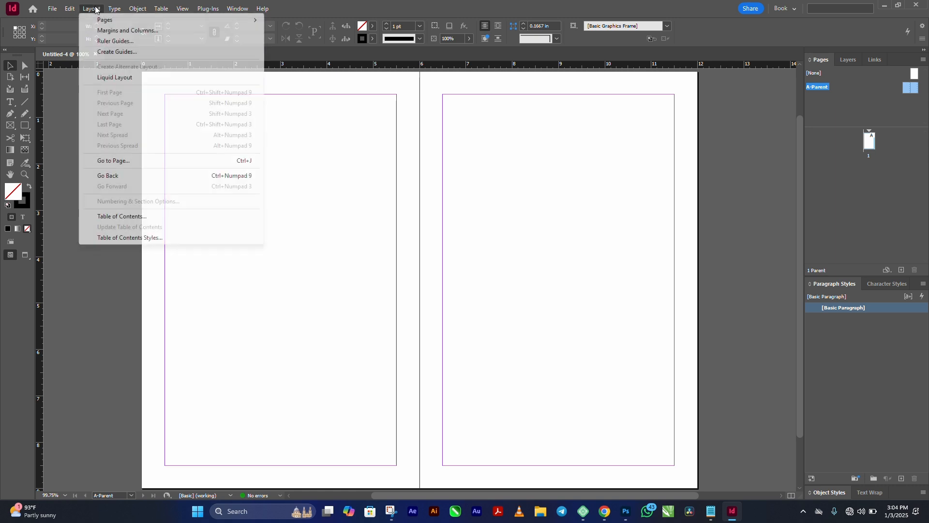
{"action": "left_click", "coordinate": [116, 30]}
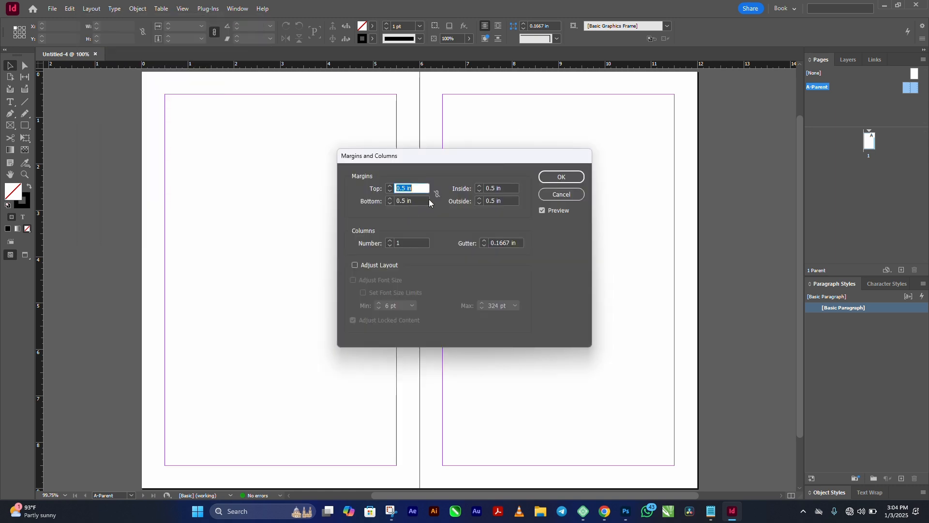
{"action": "type", "text": "0.8"}
{"action": "key", "text": "Tab"}
{"action": "type", "text": "0.75"}
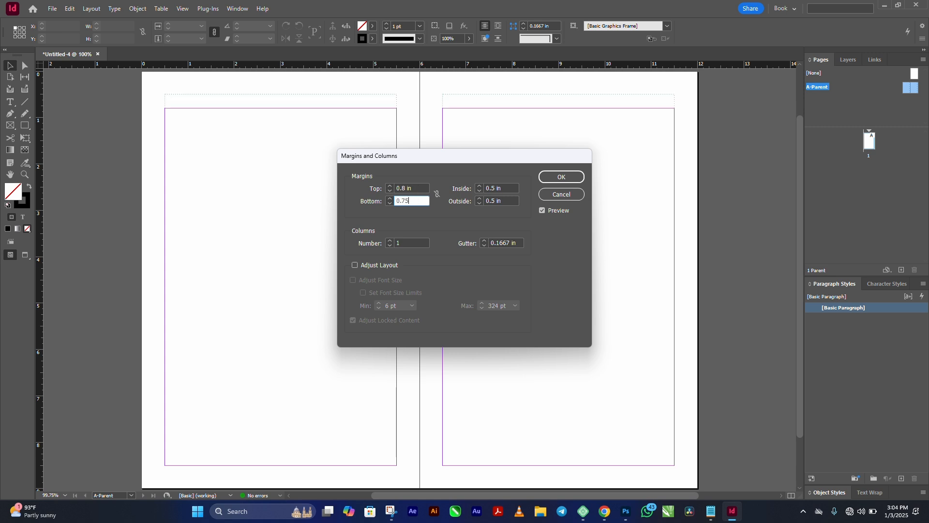
{"action": "key", "text": "Tab"}
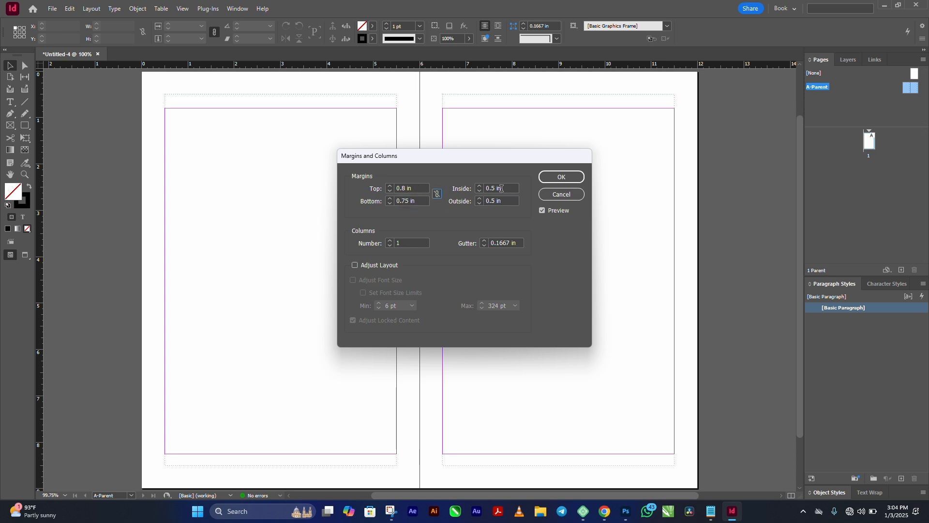
{"action": "key", "text": "Tab"}
{"action": "type", "text": "0.75"}
{"action": "key", "text": "Tab"}
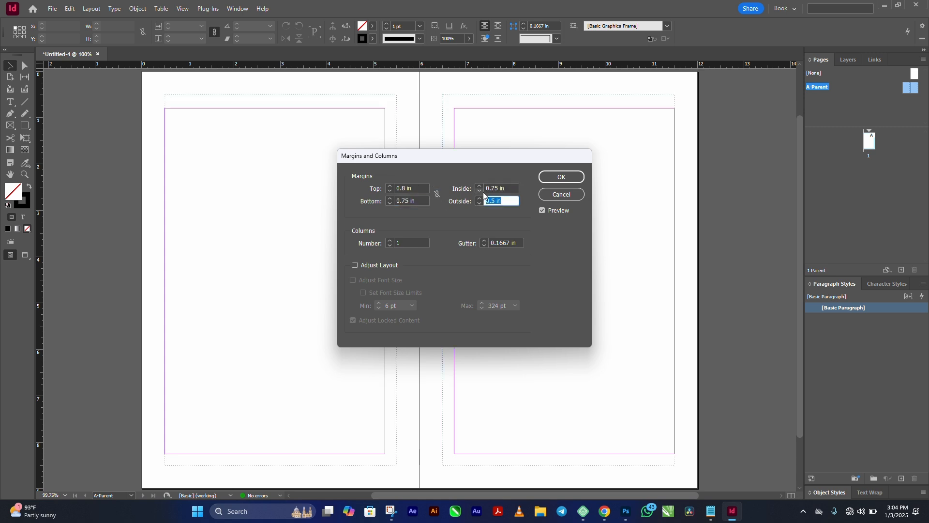
{"action": "type", "text": "0.75"}
{"action": "key", "text": "Tab"}
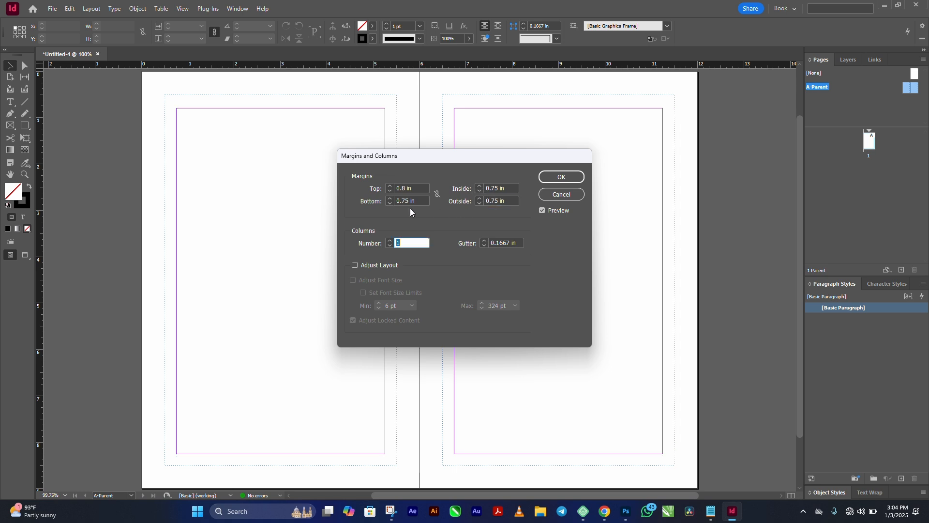
Reduce the A-Parent bottom margin to 0.7 in, enable Adjust Layout and apply the margin settings
{"action": "left_click", "coordinate": [404, 201]}
{"action": "key", "text": "BackSpace"}
{"action": "key", "text": "Tab"}
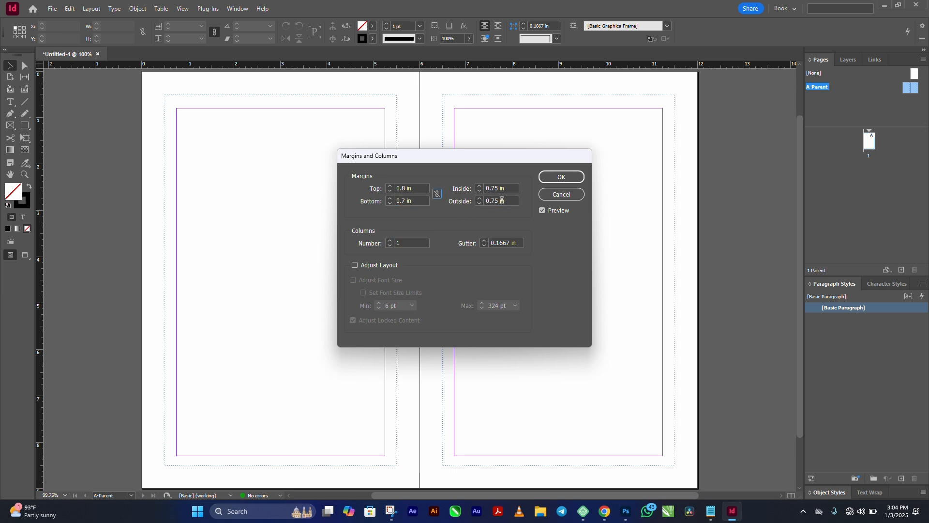
{"action": "left_click", "coordinate": [364, 264]}
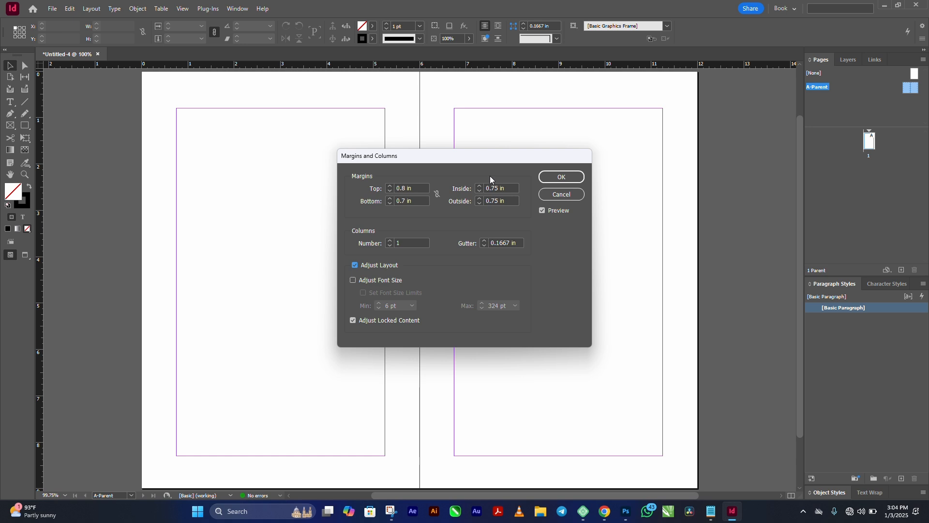
{"action": "left_click", "coordinate": [554, 176]}
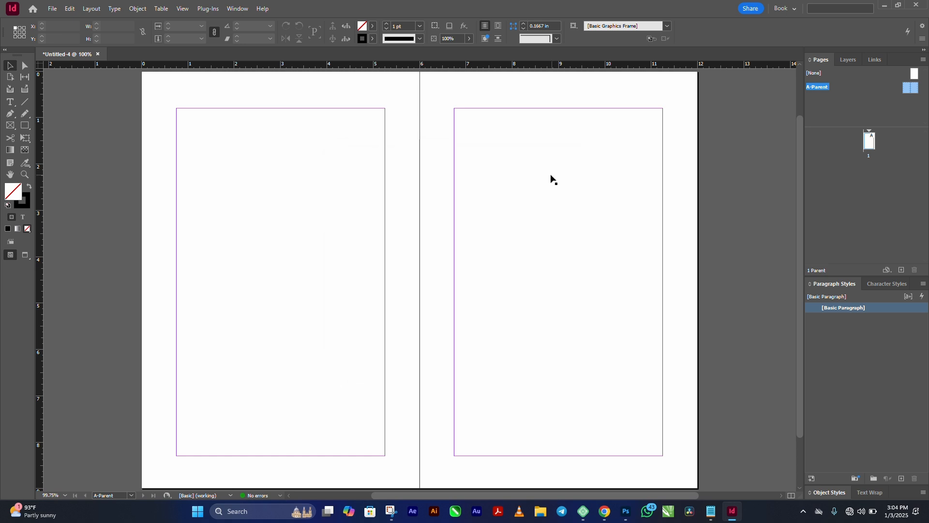
Place the Word file The Edge[1] from the Desktop at page 1's margin corner, skipping font replacement and autoflowing the text across new pages
{"action": "double_click", "coordinate": [869, 142]}
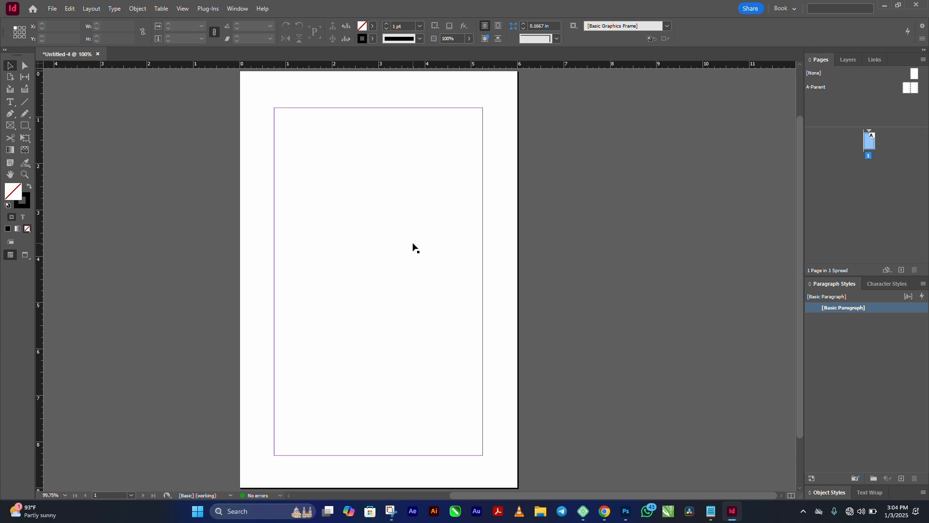
{"action": "key", "text": "ctrl+d"}
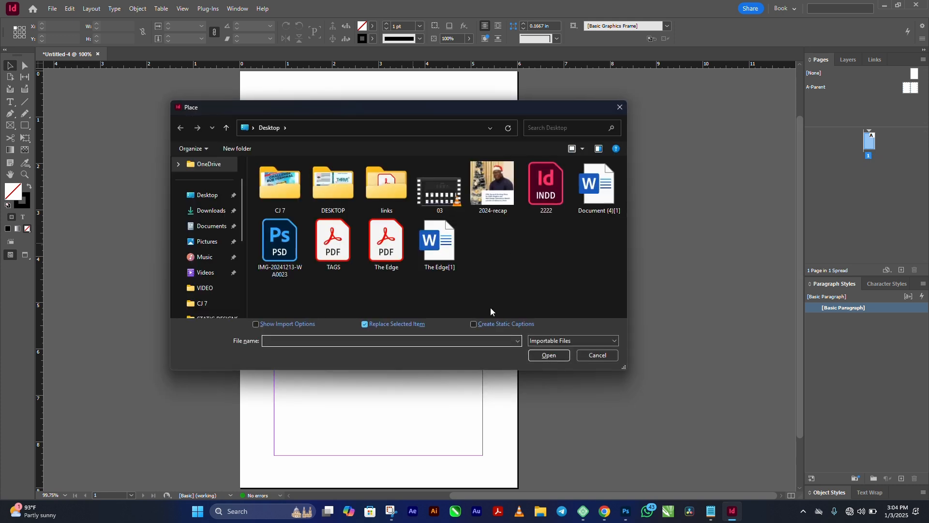
{"action": "left_click", "coordinate": [446, 242]}
{"action": "double_click", "coordinate": [446, 242]}
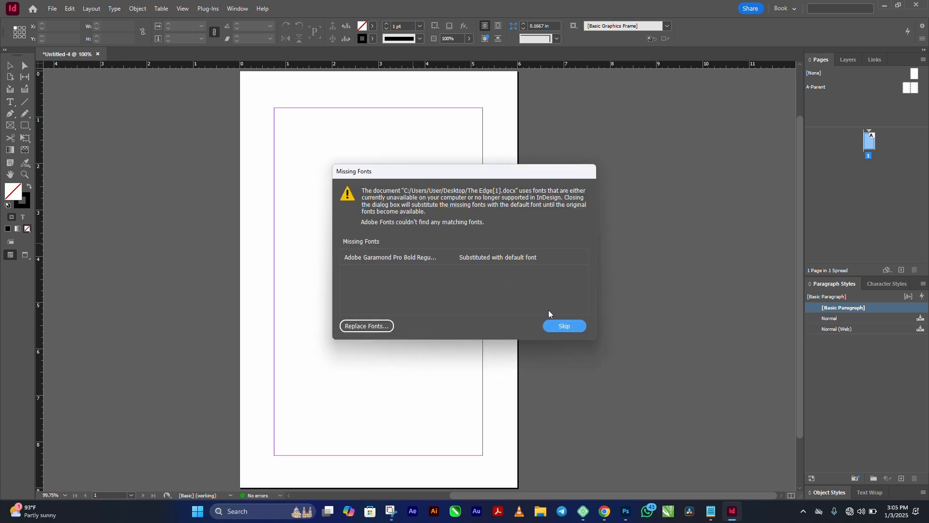
{"action": "left_click", "coordinate": [562, 328]}
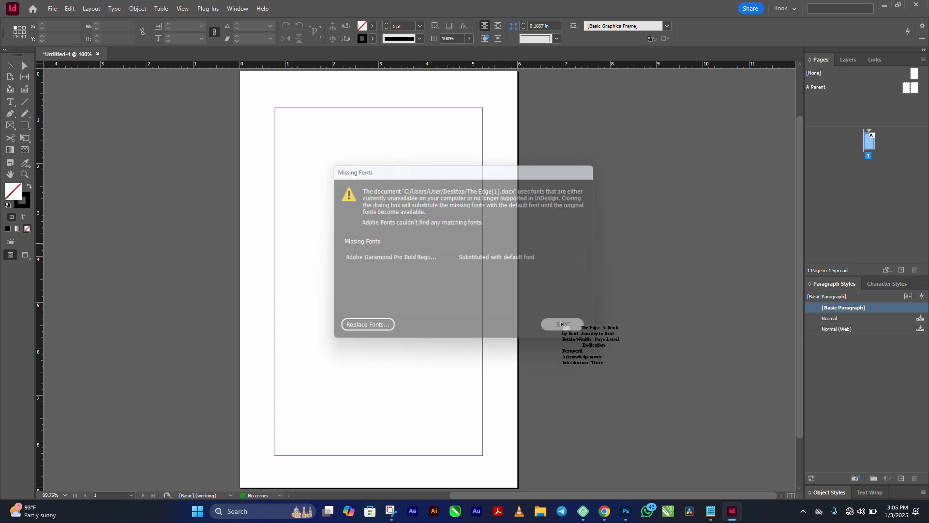
{"action": "left_click", "coordinate": [275, 109]}
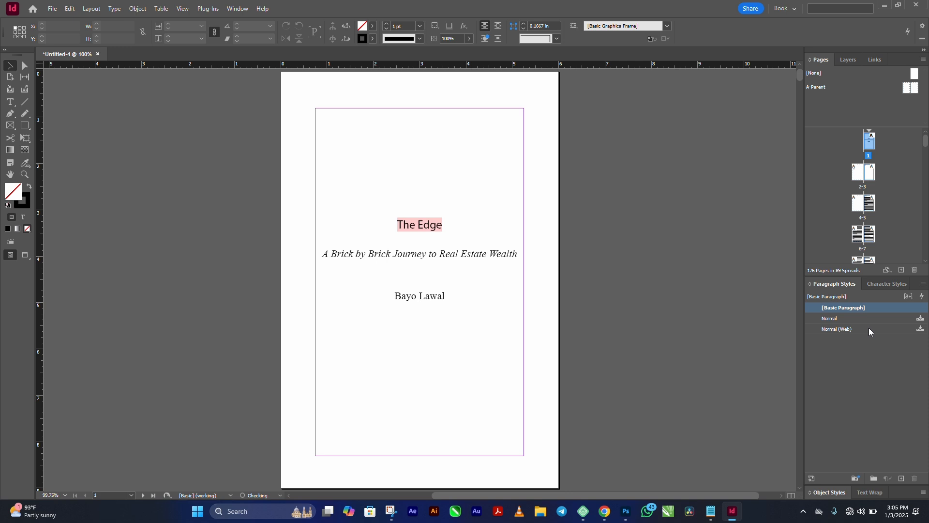
Start loading text styles from the InDesign file Thrive in the DOC folder on Local Disk (E:)
{"action": "left_click", "coordinate": [870, 286]}
{"action": "left_click", "coordinate": [838, 289]}
{"action": "left_click", "coordinate": [925, 286]}
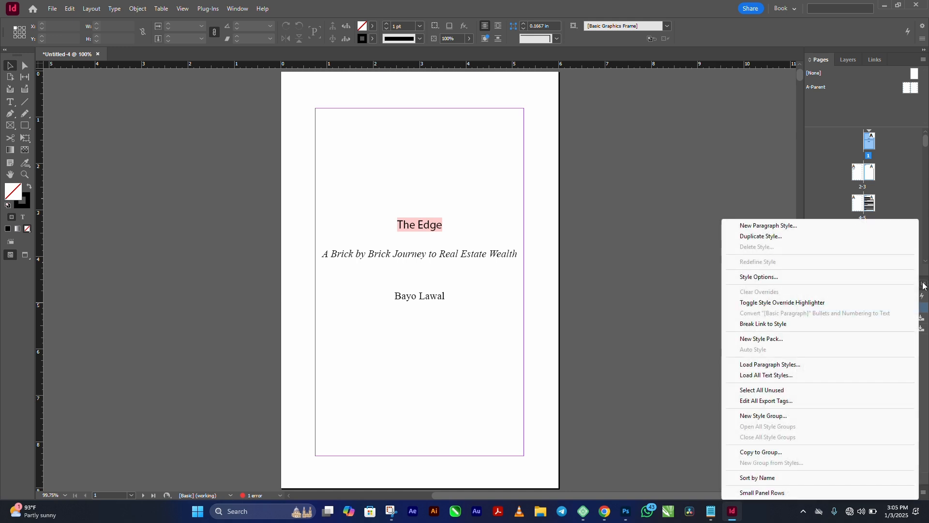
{"action": "left_click", "coordinate": [805, 366]}
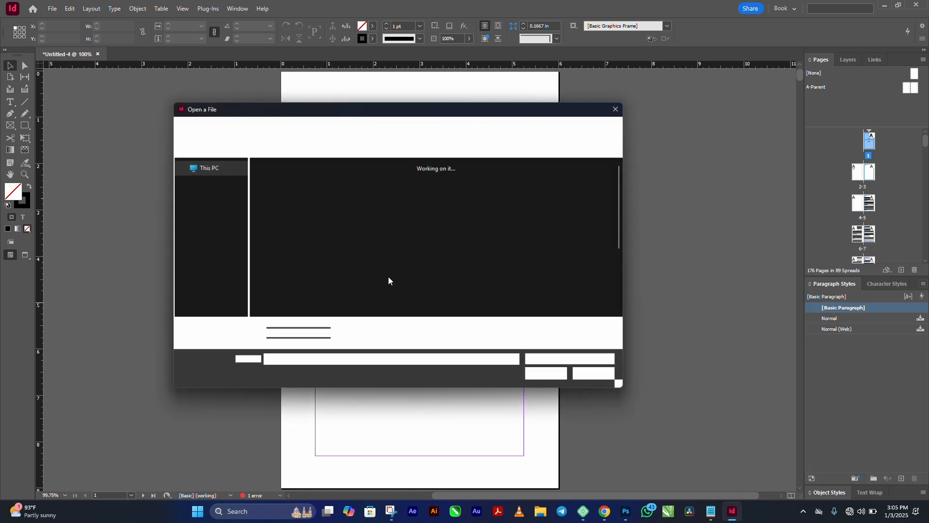
{"action": "scroll", "coordinate": [509, 213], "scroll_direction": "down", "scroll_amount": 3}
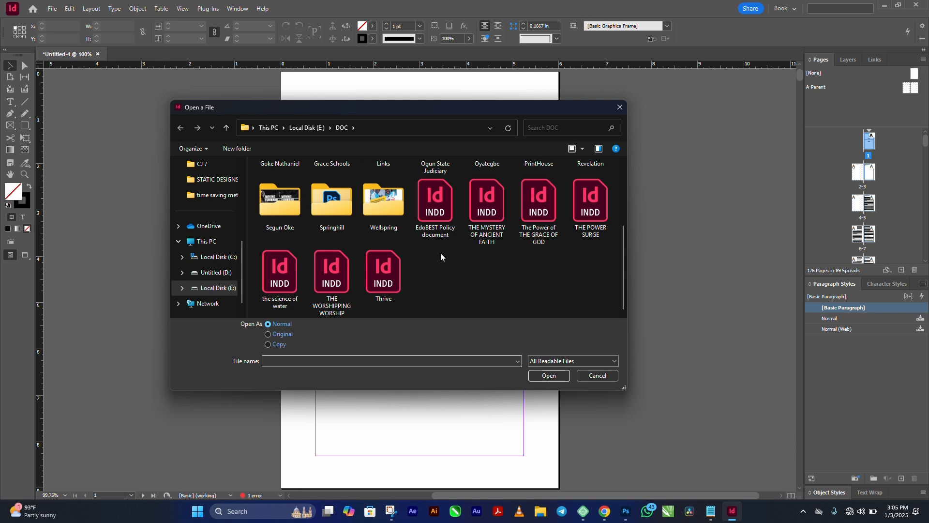
{"action": "left_click", "coordinate": [378, 268]}
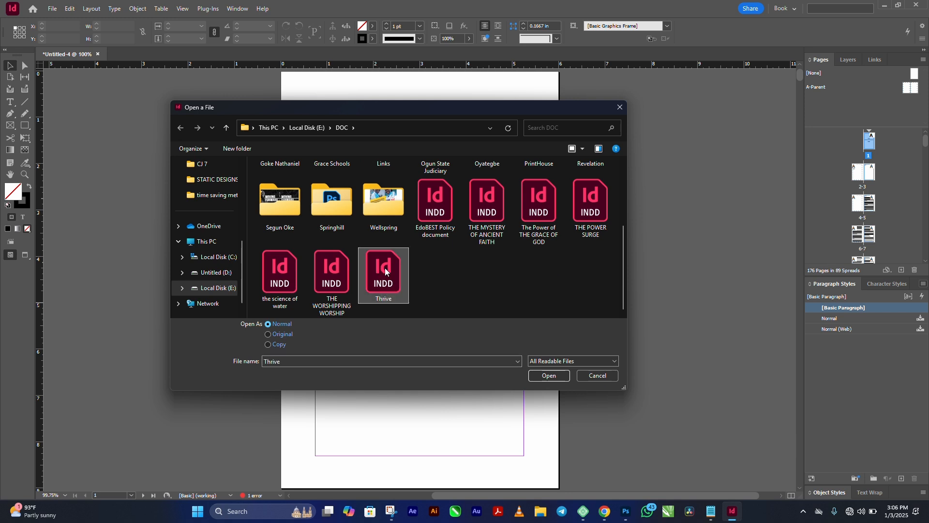
{"action": "left_click", "coordinate": [551, 380]}
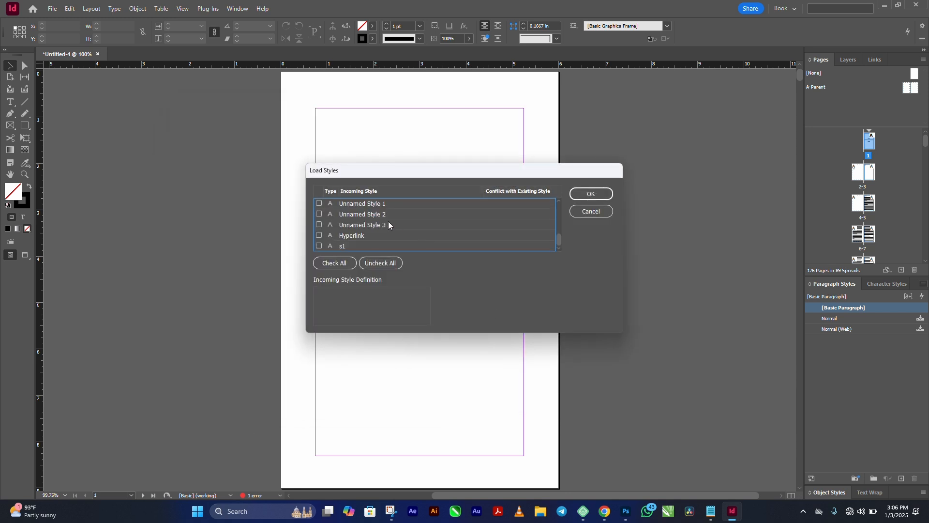
Clear all incoming styles, keeping only the paragraph styles Page Starter, Chapter Number, Chapter Title and Body Text selected for loading
{"action": "scroll", "coordinate": [429, 225], "scroll_direction": "down", "scroll_amount": 5}
{"action": "scroll", "coordinate": [429, 225], "scroll_direction": "up", "scroll_amount": 5}
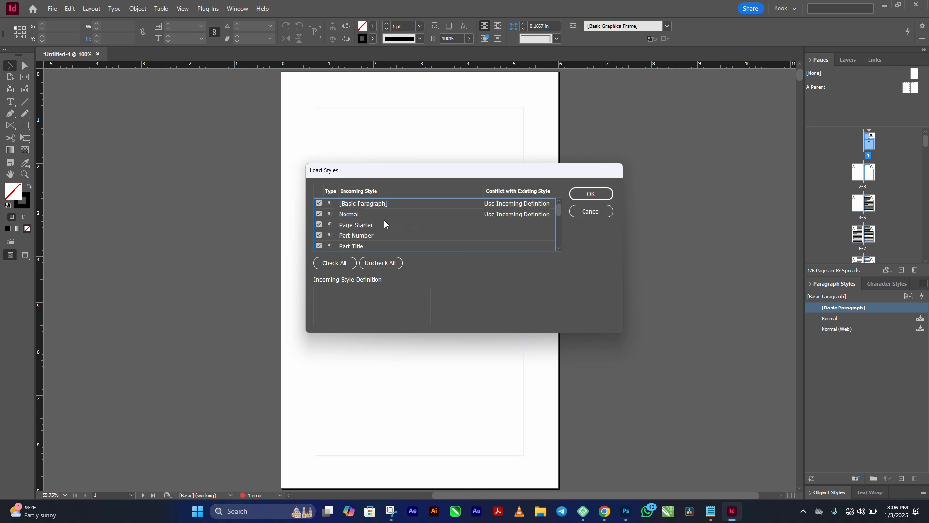
{"action": "left_click", "coordinate": [377, 264]}
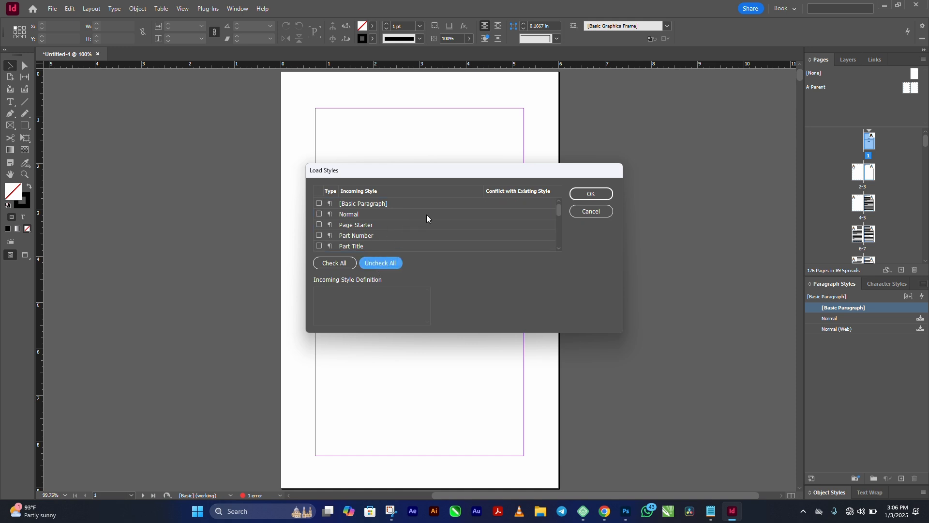
{"action": "left_click", "coordinate": [319, 225]}
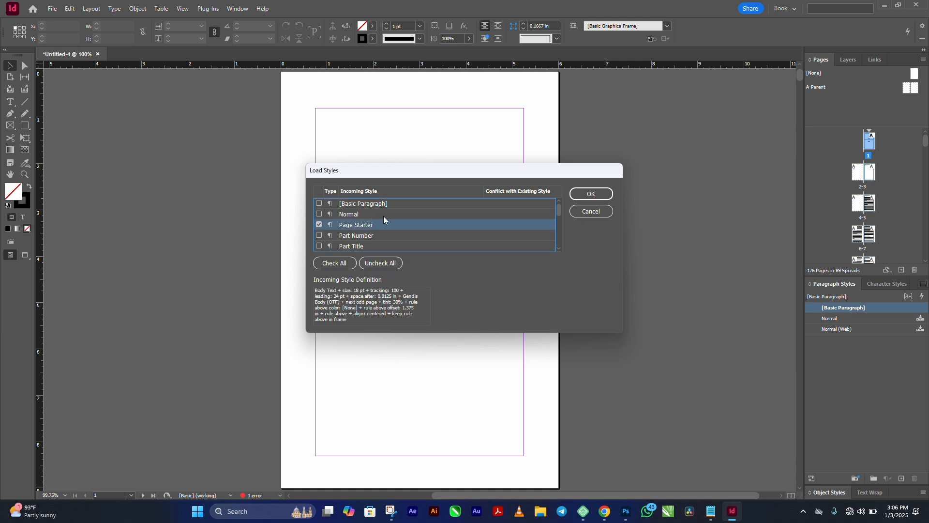
{"action": "scroll", "coordinate": [397, 218], "scroll_direction": "down", "scroll_amount": 1}
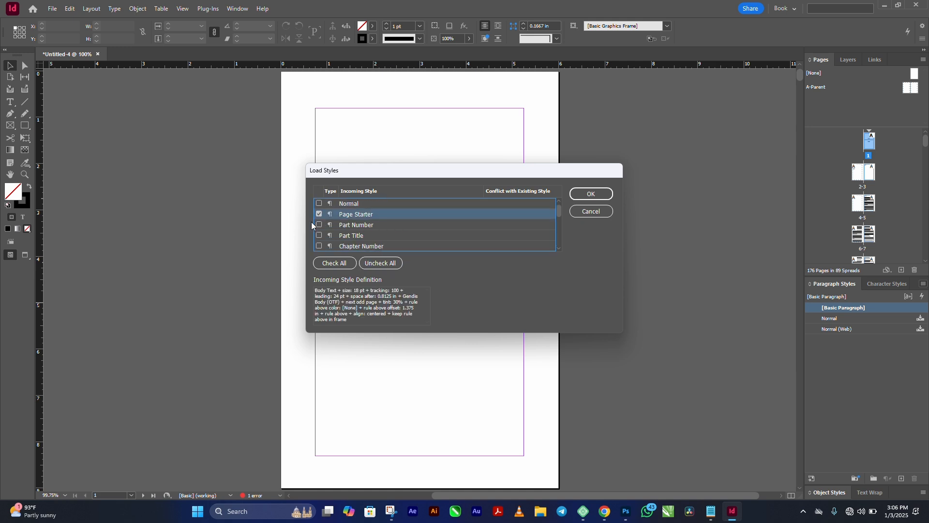
{"action": "scroll", "coordinate": [360, 228], "scroll_direction": "down", "scroll_amount": 1}
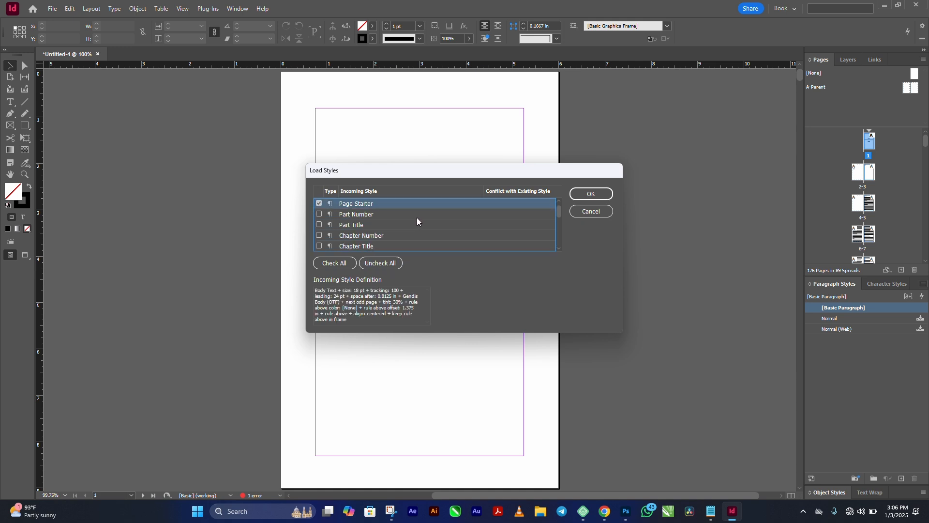
{"action": "left_click", "coordinate": [318, 235]}
{"action": "scroll", "coordinate": [320, 233], "scroll_direction": "down", "scroll_amount": 2}
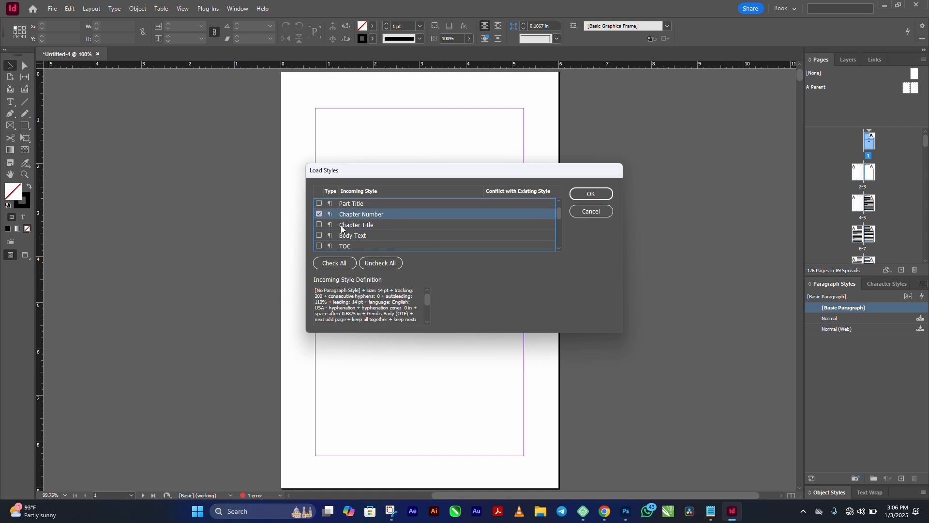
{"action": "left_click", "coordinate": [319, 225]}
{"action": "left_click", "coordinate": [319, 235]}
Add the paragraph styles TOC, Body First, Sub Head, List Style and isbn to the styles being loaded
{"action": "scroll", "coordinate": [319, 235], "scroll_direction": "down", "scroll_amount": 1}
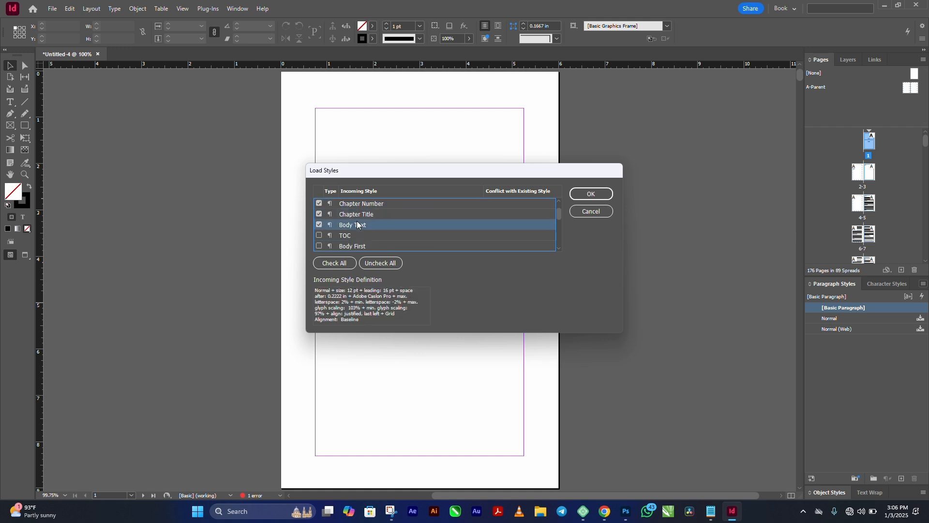
{"action": "left_click", "coordinate": [319, 235]}
{"action": "scroll", "coordinate": [408, 222], "scroll_direction": "down", "scroll_amount": 1}
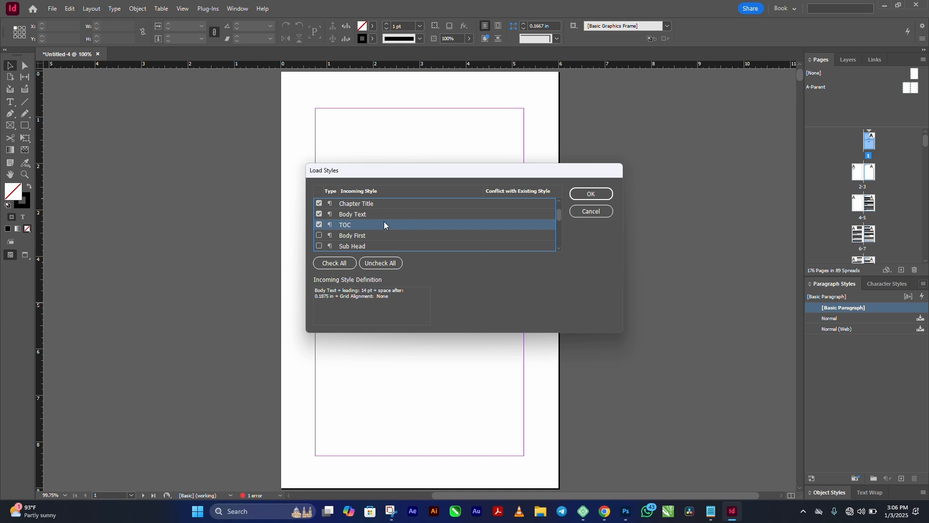
{"action": "left_click", "coordinate": [319, 236]}
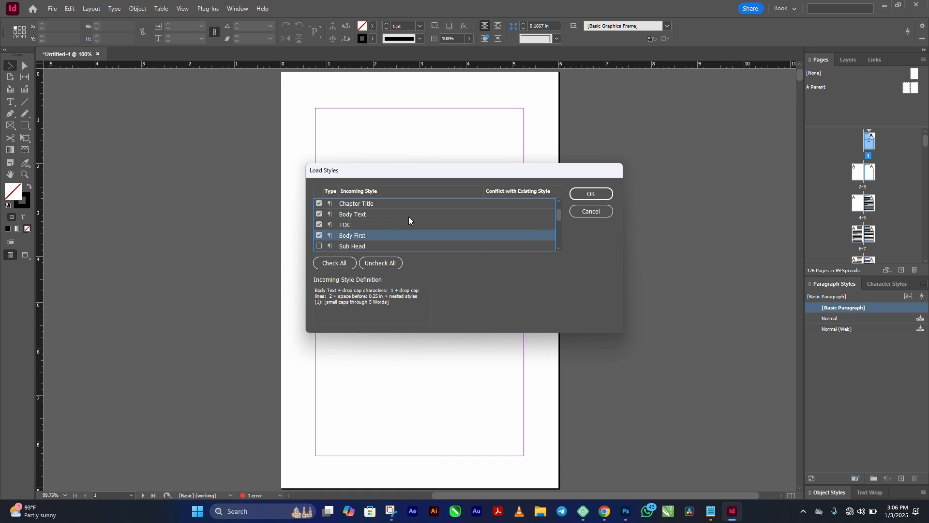
{"action": "scroll", "coordinate": [412, 222], "scroll_direction": "down", "scroll_amount": 1}
{"action": "left_click", "coordinate": [319, 235]}
{"action": "scroll", "coordinate": [424, 222], "scroll_direction": "down", "scroll_amount": 2}
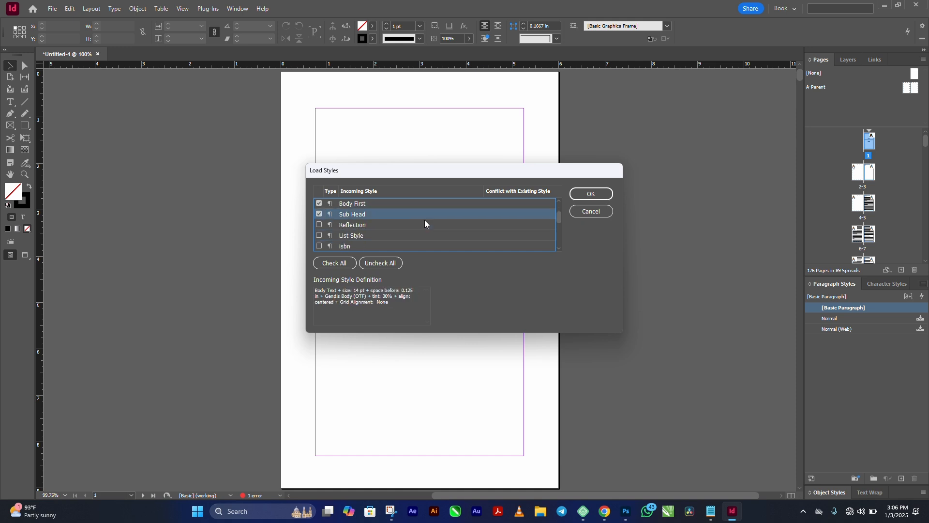
{"action": "left_click", "coordinate": [319, 235]}
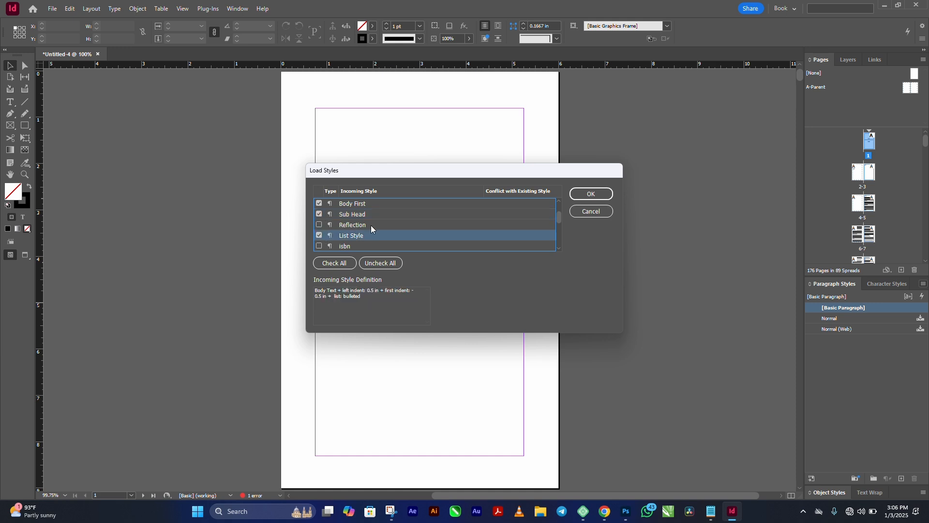
{"action": "scroll", "coordinate": [412, 224], "scroll_direction": "down", "scroll_amount": 1}
{"action": "left_click", "coordinate": [319, 236]}
Include the character styles Bold Italic, Italic and Bold, load the selected styles and check the document's character styles
{"action": "scroll", "coordinate": [440, 216], "scroll_direction": "down", "scroll_amount": 5}
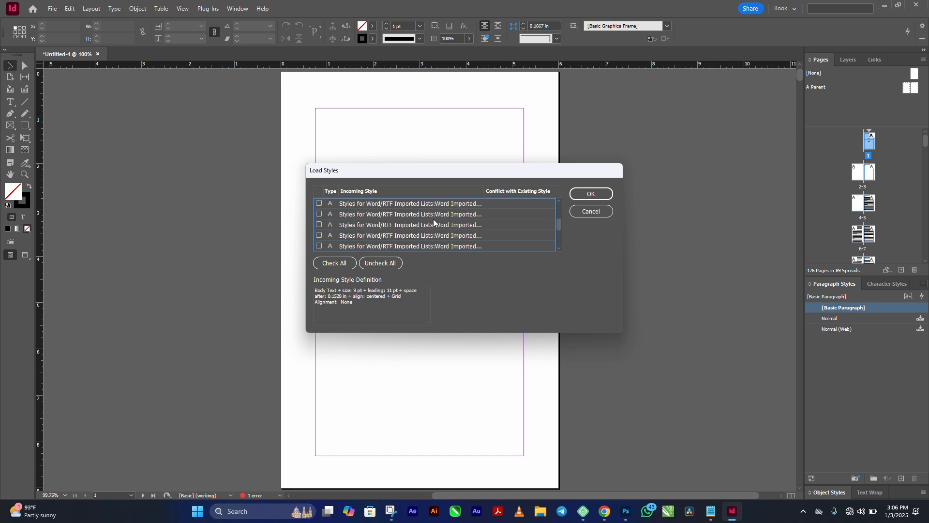
{"action": "scroll", "coordinate": [431, 219], "scroll_direction": "down", "scroll_amount": 4}
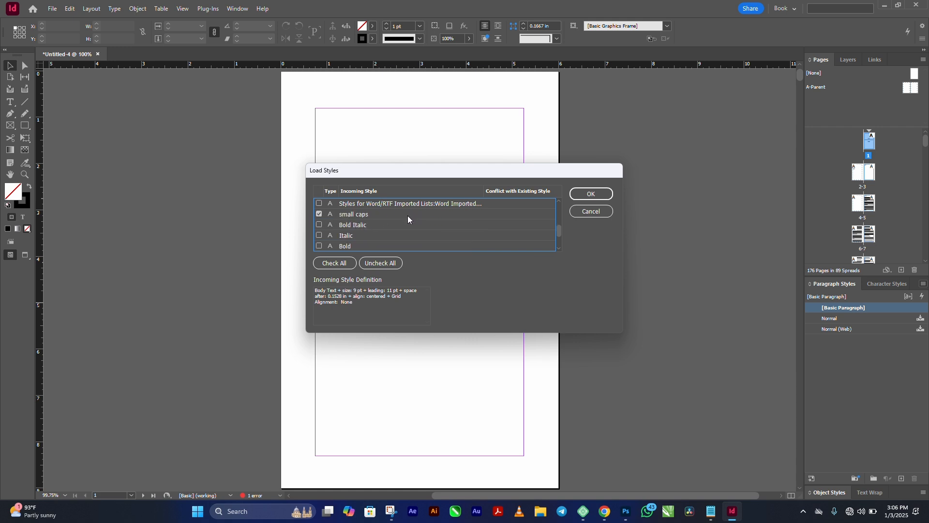
{"action": "left_click", "coordinate": [318, 224]}
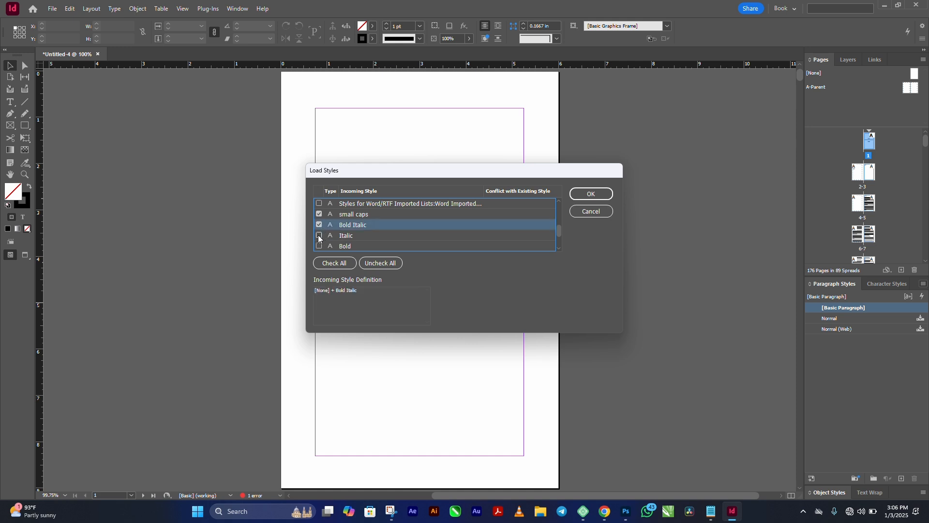
{"action": "left_click", "coordinate": [319, 235]}
{"action": "left_click", "coordinate": [320, 246]}
{"action": "scroll", "coordinate": [445, 224], "scroll_direction": "down", "scroll_amount": 4}
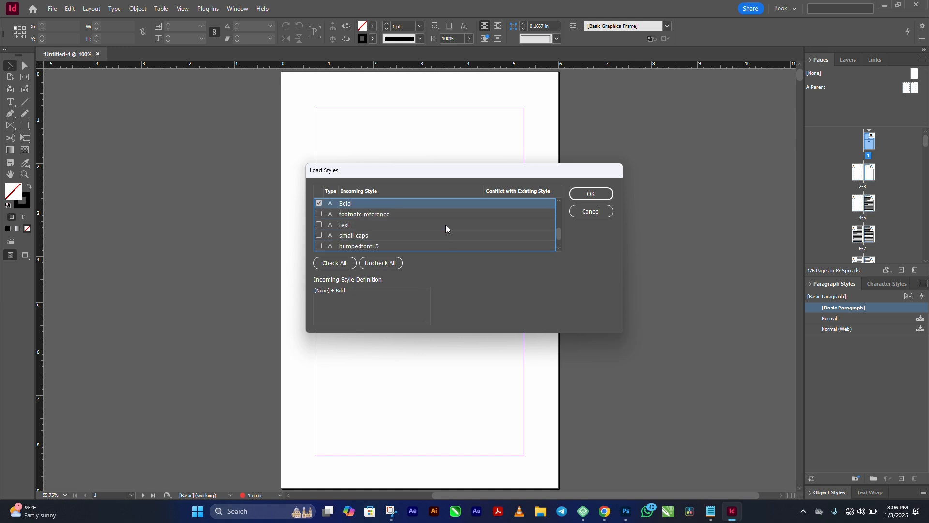
{"action": "scroll", "coordinate": [413, 225], "scroll_direction": "down", "scroll_amount": 8}
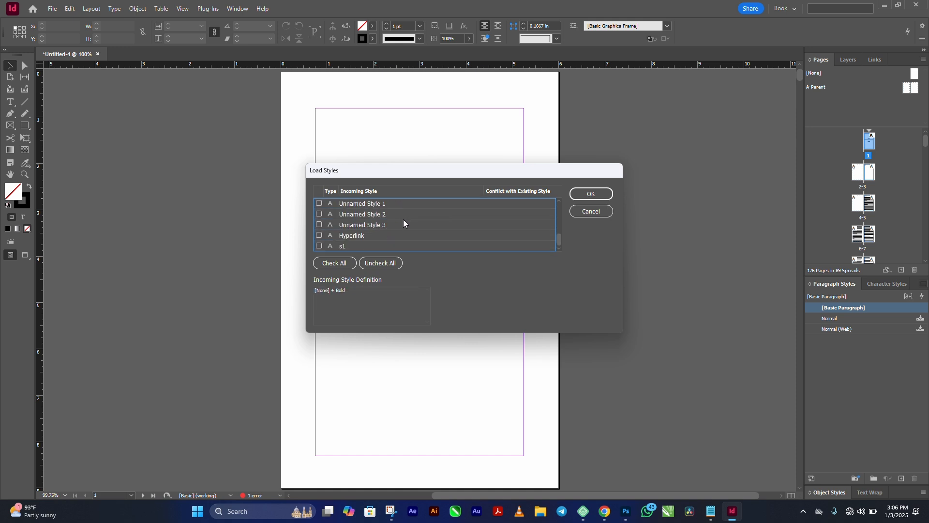
{"action": "left_click", "coordinate": [589, 197]}
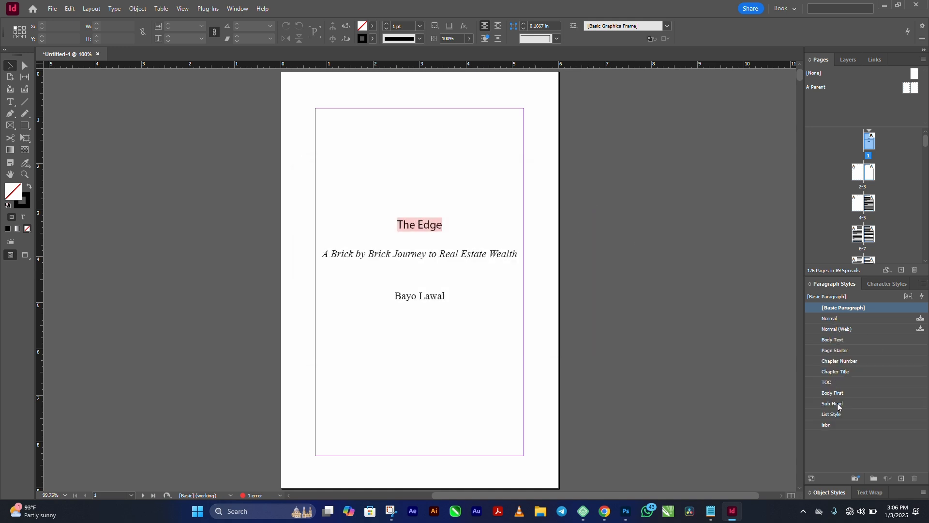
{"action": "left_click", "coordinate": [873, 284]}
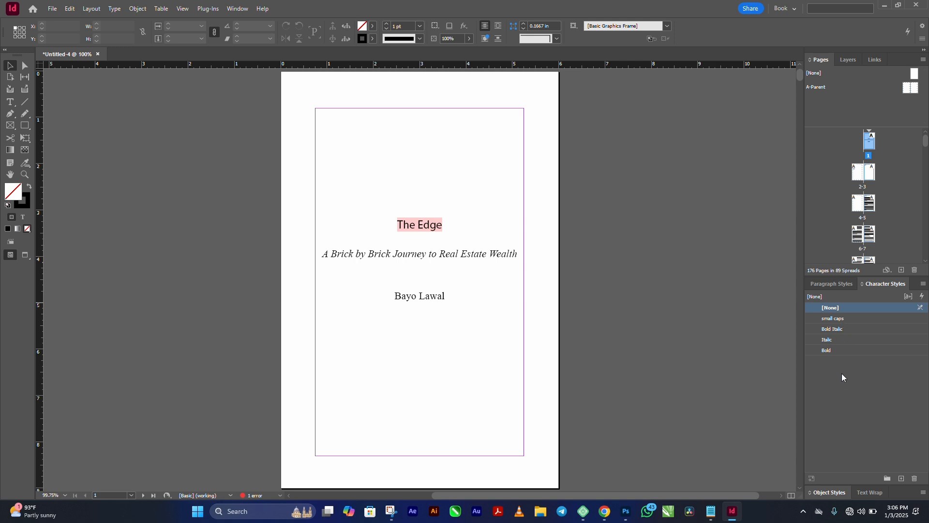
{"action": "left_click", "coordinate": [832, 284]}
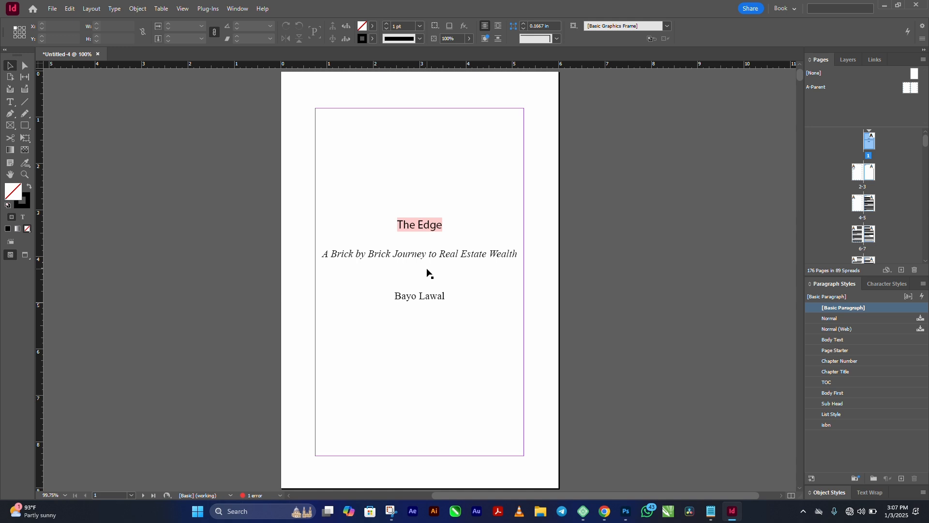
Apply the Page Starter paragraph style to the Introduction heading
{"action": "scroll", "coordinate": [424, 294], "scroll_direction": "down", "scroll_amount": 6}
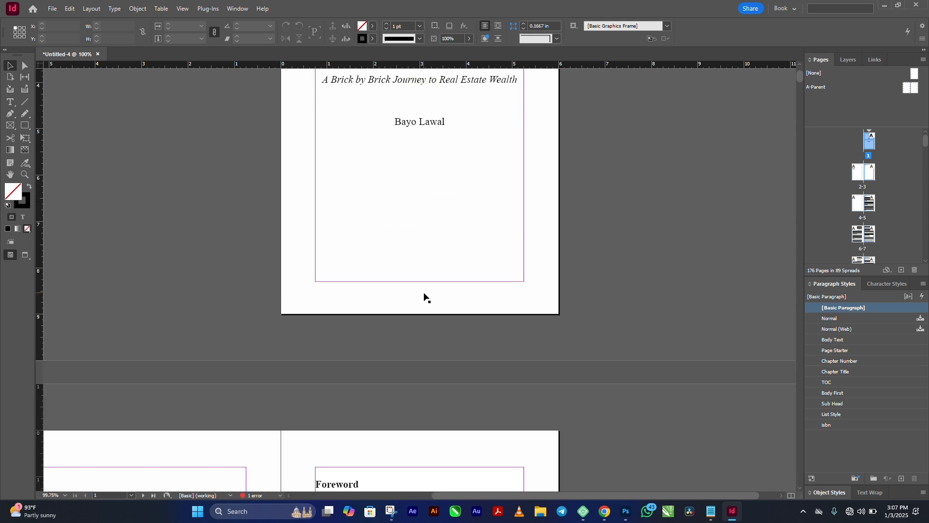
{"action": "scroll", "coordinate": [423, 292], "scroll_direction": "down", "scroll_amount": 10}
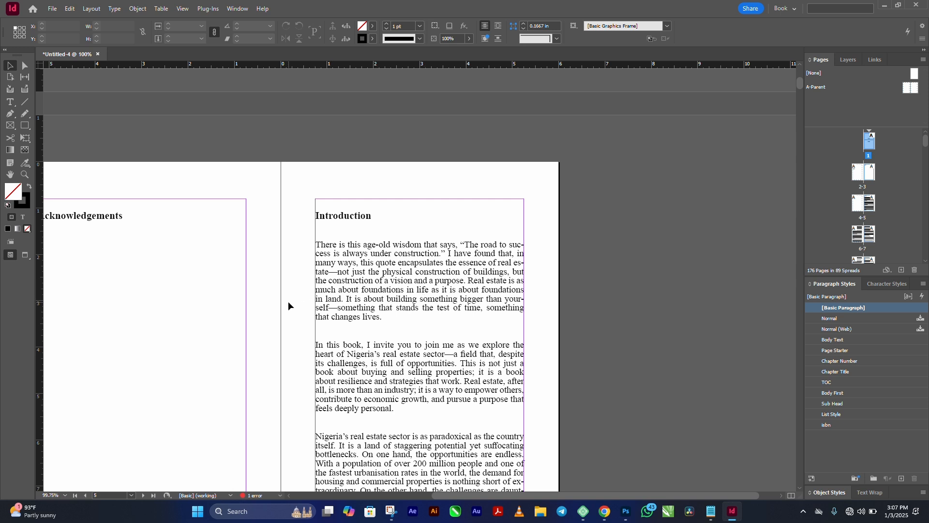
{"action": "left_click_drag", "start_coordinate": [289, 301], "coordinate": [466, 283]}
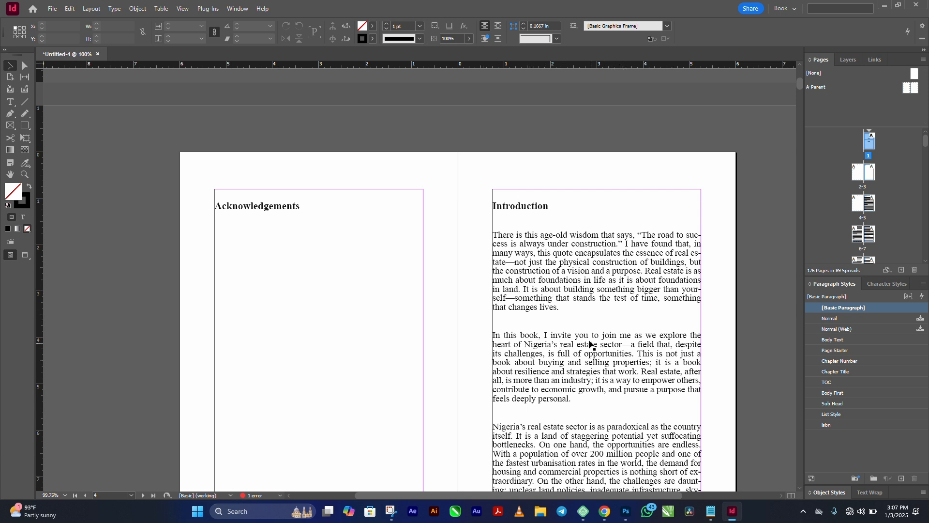
{"action": "left_click", "coordinate": [526, 196]}
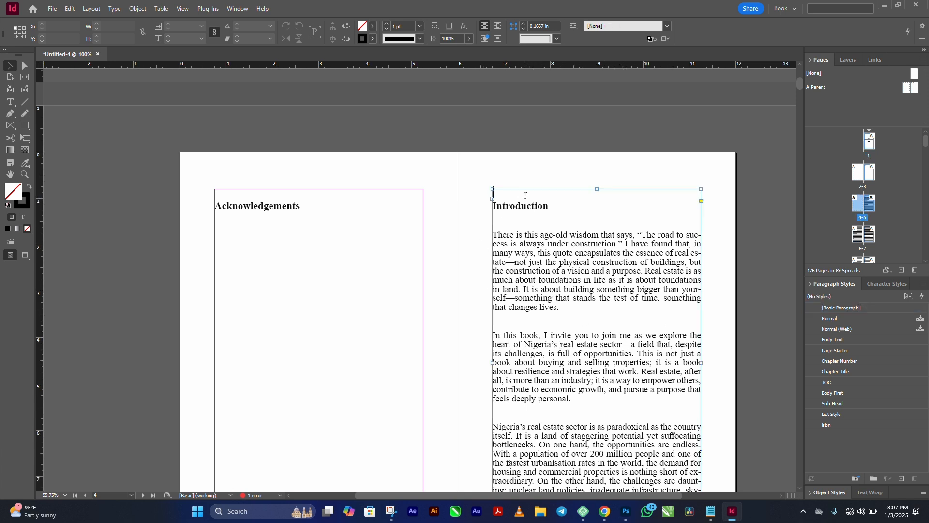
{"action": "double_click", "coordinate": [526, 196]}
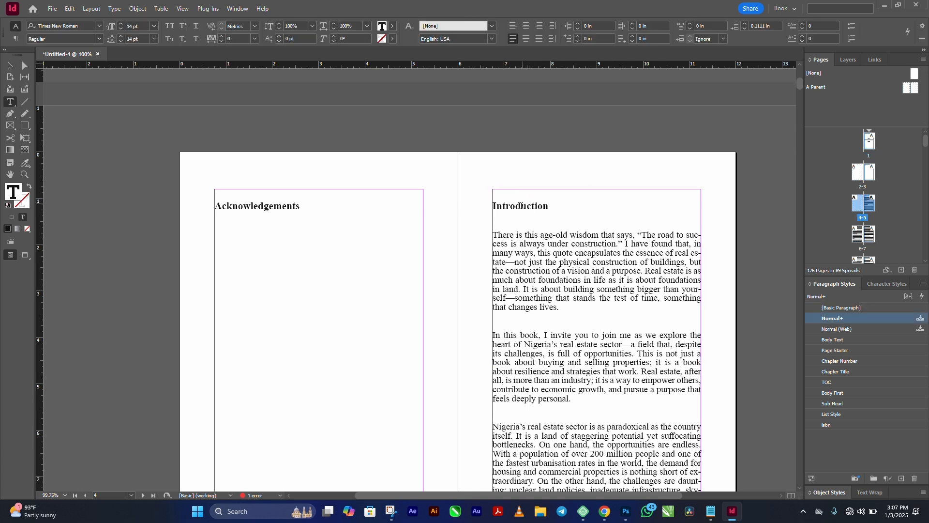
{"action": "left_click", "coordinate": [864, 349]}
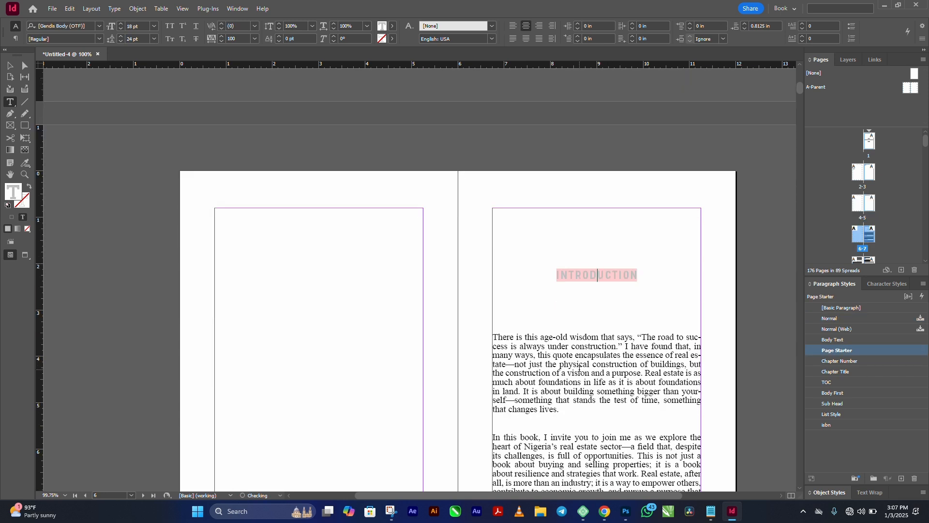
Apply the Body First style to the Introduction's opening paragraph and Body Text to its second paragraph
{"action": "left_click", "coordinate": [595, 347]}
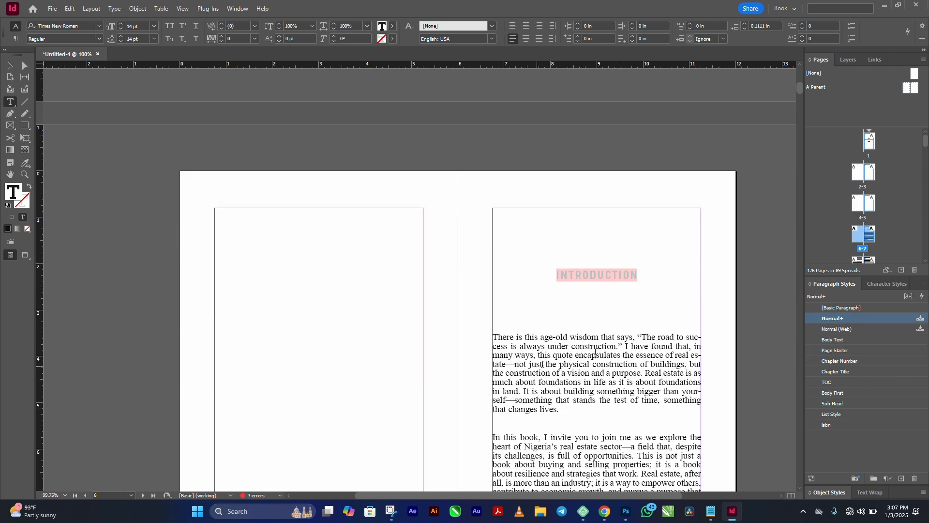
{"action": "left_click", "coordinate": [858, 393]}
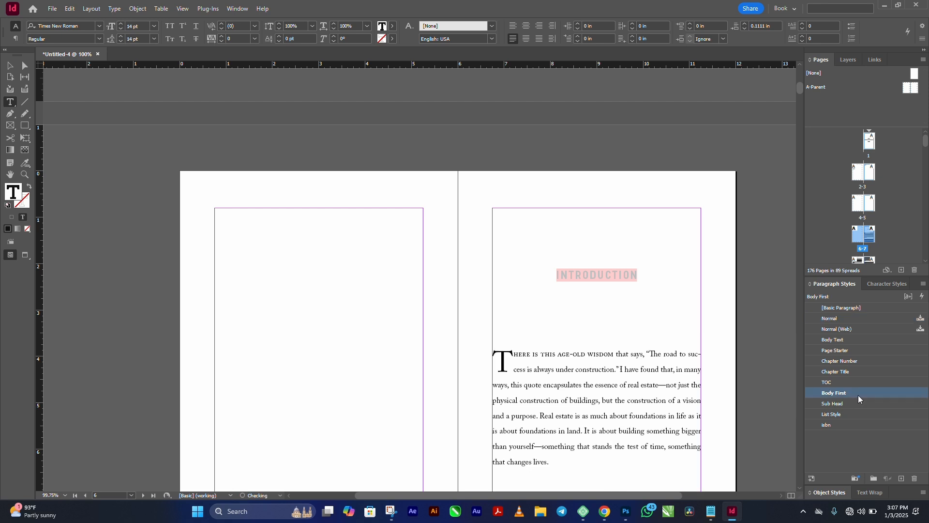
{"action": "scroll", "coordinate": [648, 397], "scroll_direction": "down", "scroll_amount": 2}
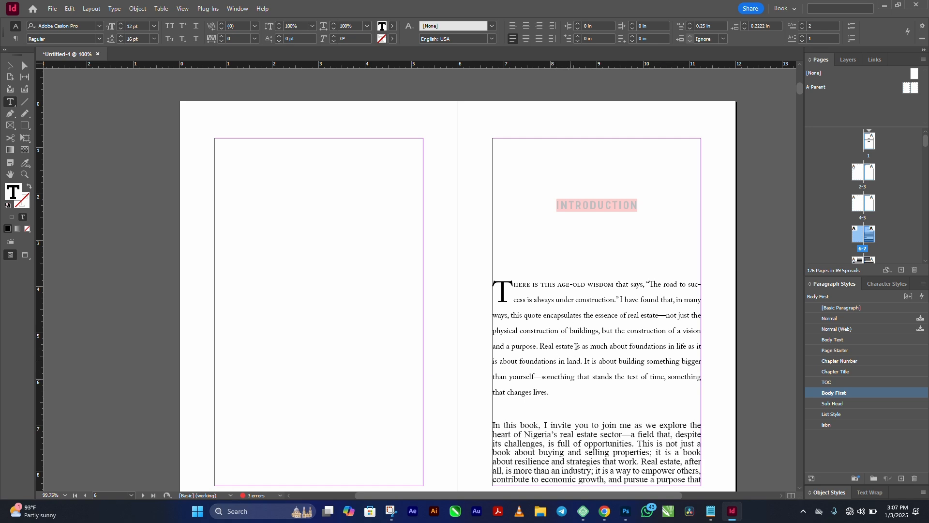
{"action": "scroll", "coordinate": [576, 346], "scroll_direction": "down", "scroll_amount": 3}
{"action": "left_click", "coordinate": [590, 382]}
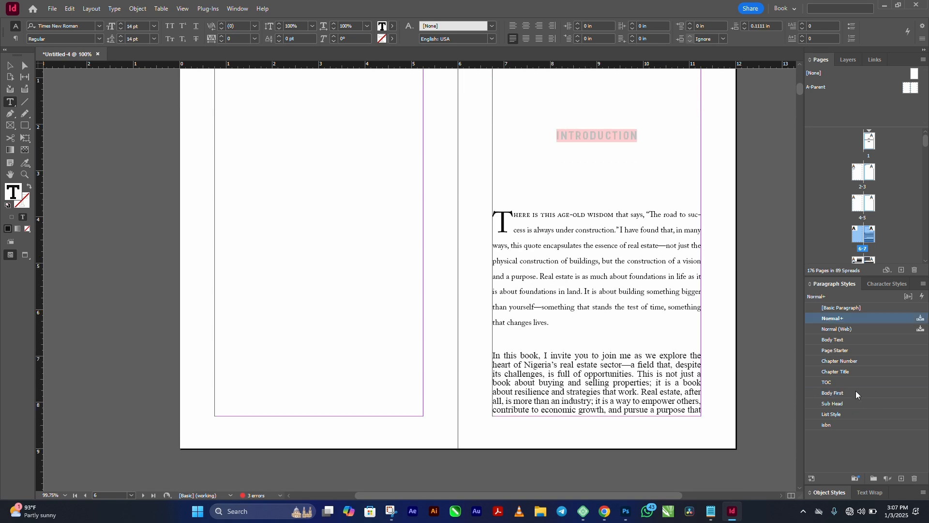
{"action": "left_click", "coordinate": [854, 341]}
{"action": "scroll", "coordinate": [553, 361], "scroll_direction": "down", "scroll_amount": 15}
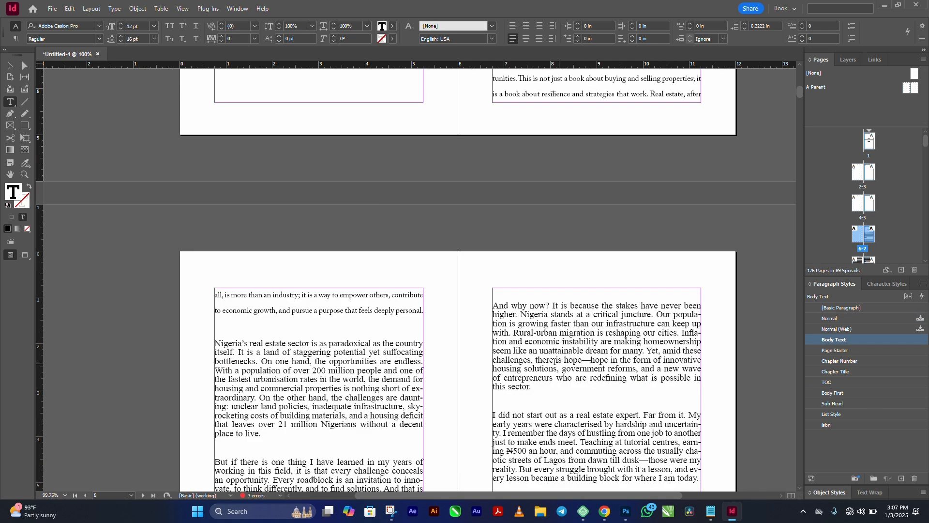
Apply the Chapter Number paragraph style to the CHAPTER 1 heading
{"action": "scroll", "coordinate": [541, 367], "scroll_direction": "up", "scroll_amount": 12}
{"action": "scroll", "coordinate": [541, 366], "scroll_direction": "up", "scroll_amount": 9}
{"action": "scroll", "coordinate": [588, 382], "scroll_direction": "down", "scroll_amount": 9}
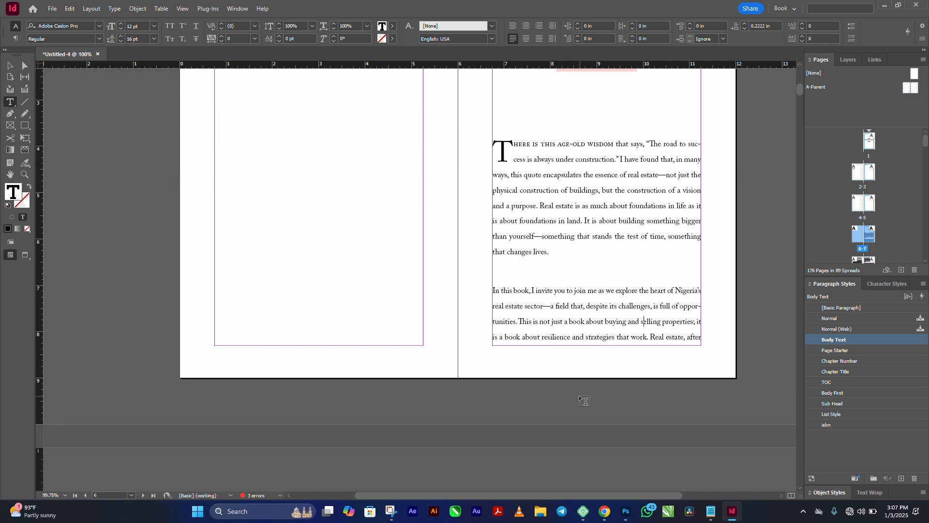
{"action": "scroll", "coordinate": [577, 393], "scroll_direction": "down", "scroll_amount": 13}
{"action": "scroll", "coordinate": [575, 393], "scroll_direction": "down", "scroll_amount": 20}
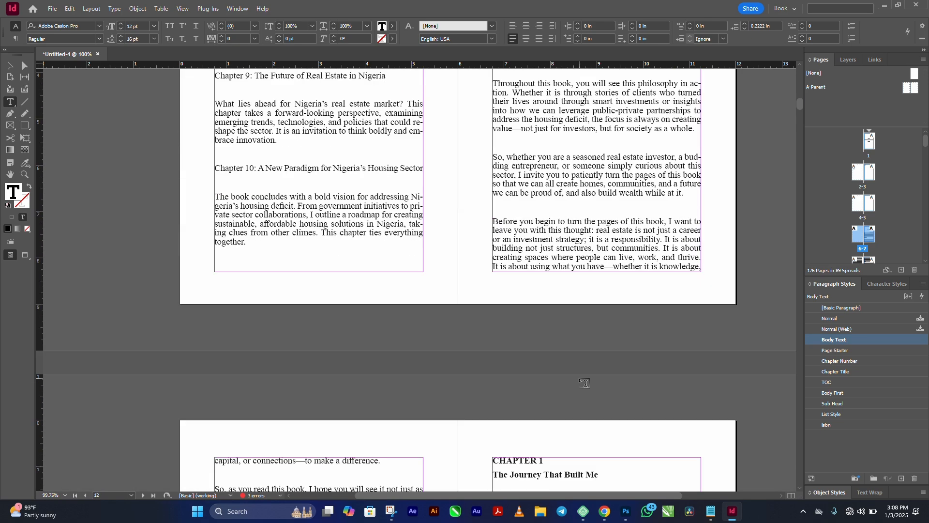
{"action": "scroll", "coordinate": [590, 381], "scroll_direction": "up", "scroll_amount": 4}
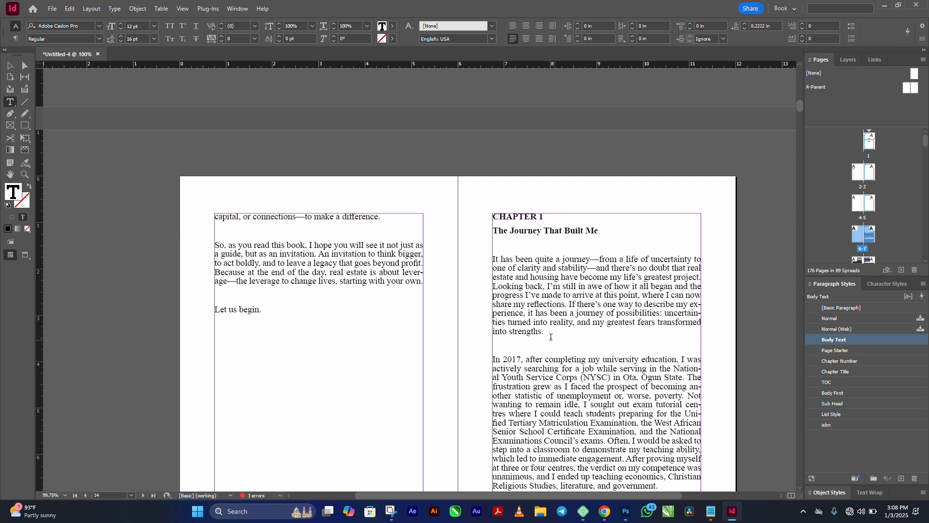
{"action": "left_click", "coordinate": [519, 217]}
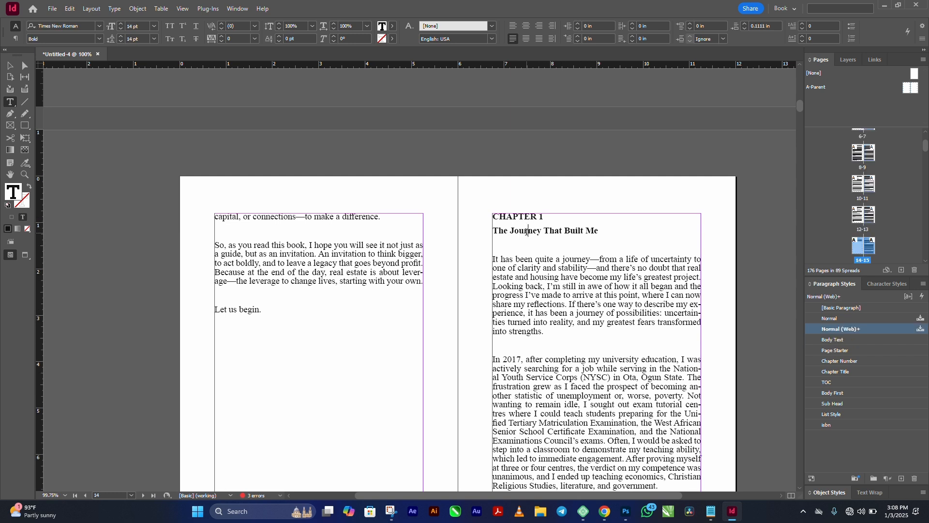
{"action": "left_click", "coordinate": [532, 295]}
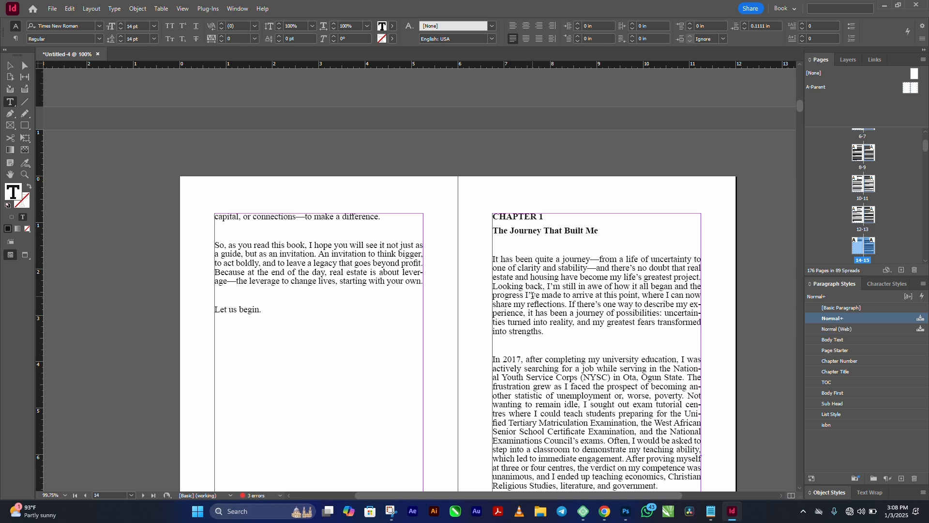
{"action": "left_click", "coordinate": [524, 216]}
{"action": "left_click", "coordinate": [859, 361]}
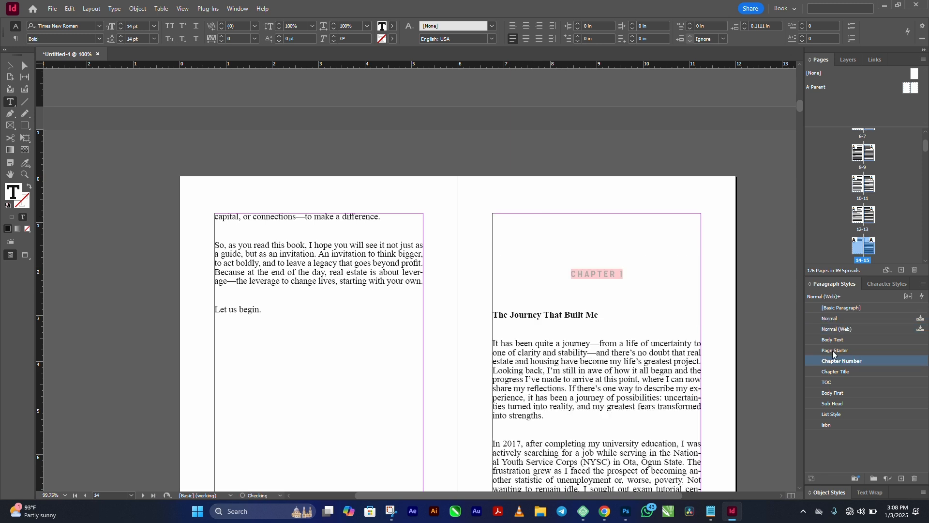
Apply the Chapter Title style to "The Journey That Built Me" and Body First to the chapter's opening paragraph
{"action": "left_click", "coordinate": [549, 314]}
{"action": "left_click", "coordinate": [874, 372]}
{"action": "key", "text": "Down"}
{"action": "key", "text": "Down"}
{"action": "key", "text": "Down"}
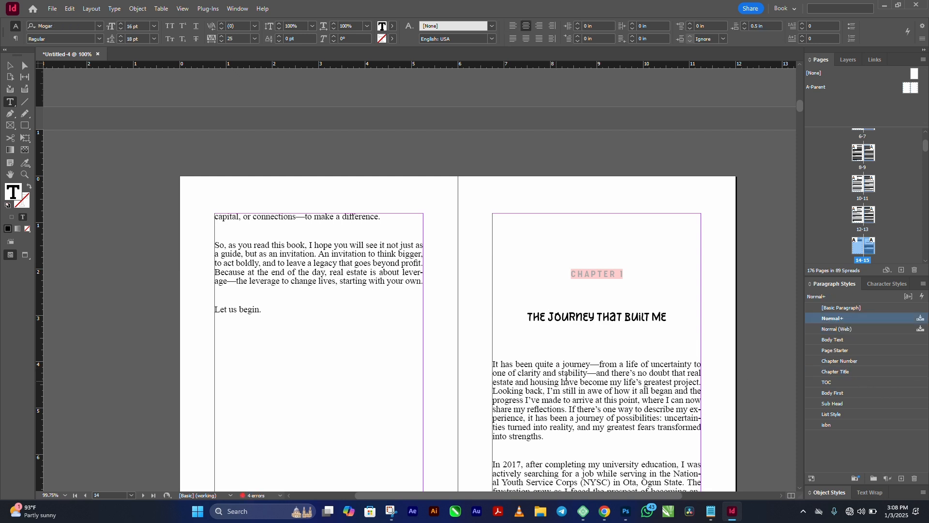
{"action": "left_click", "coordinate": [853, 392]}
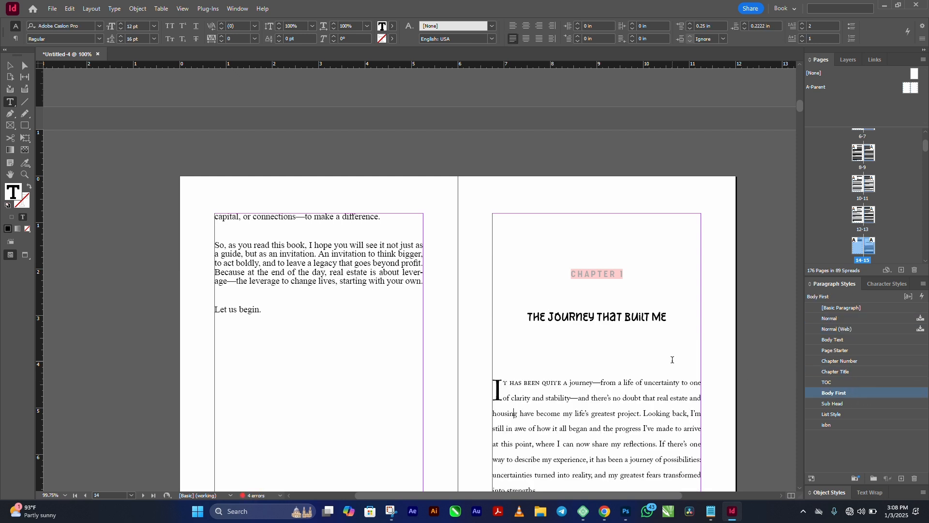
Undo the three paragraph styles applied to the start of Chapter 1
{"action": "key", "text": "ctrl+z"}
{"action": "key", "text": "ctrl+z"}
{"action": "key", "text": "ctrl+z"}
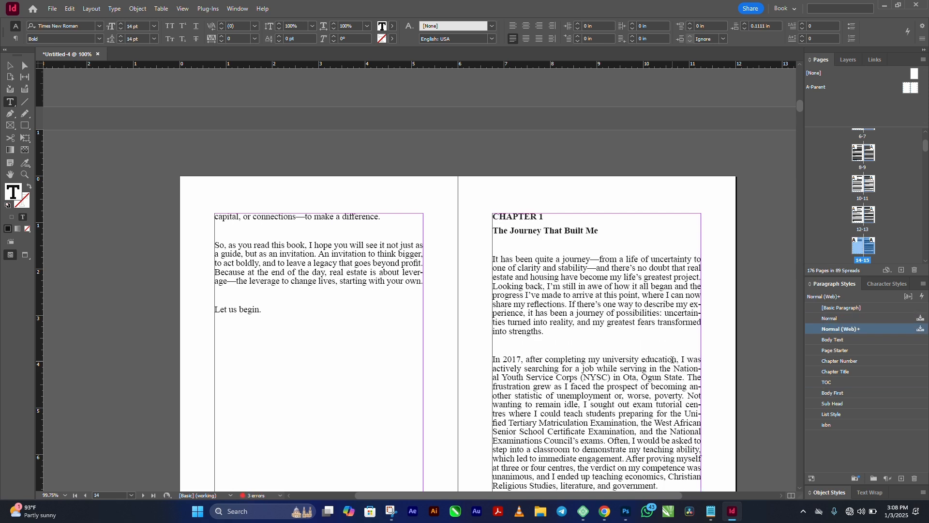
Edit the Chapter Number paragraph style so that its next style is Chapter Title
{"action": "right_click", "coordinate": [853, 363]}
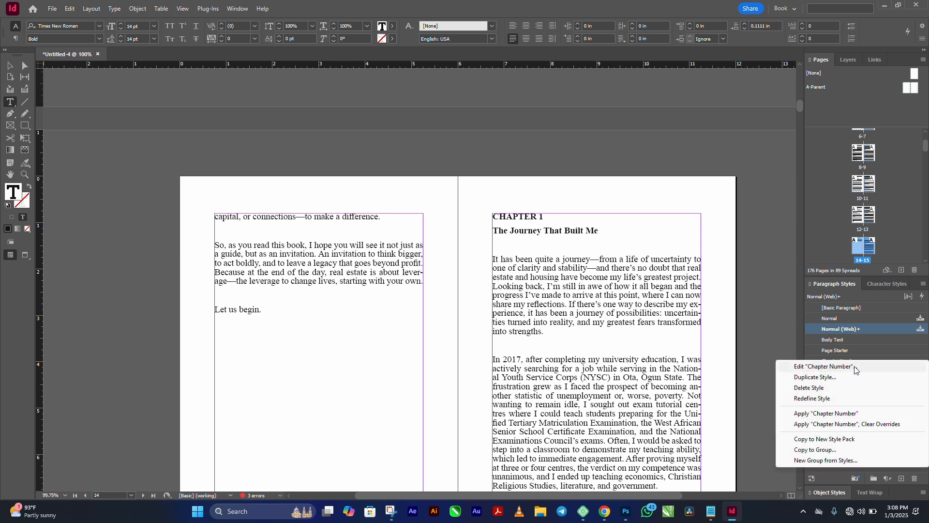
{"action": "left_click", "coordinate": [855, 368]}
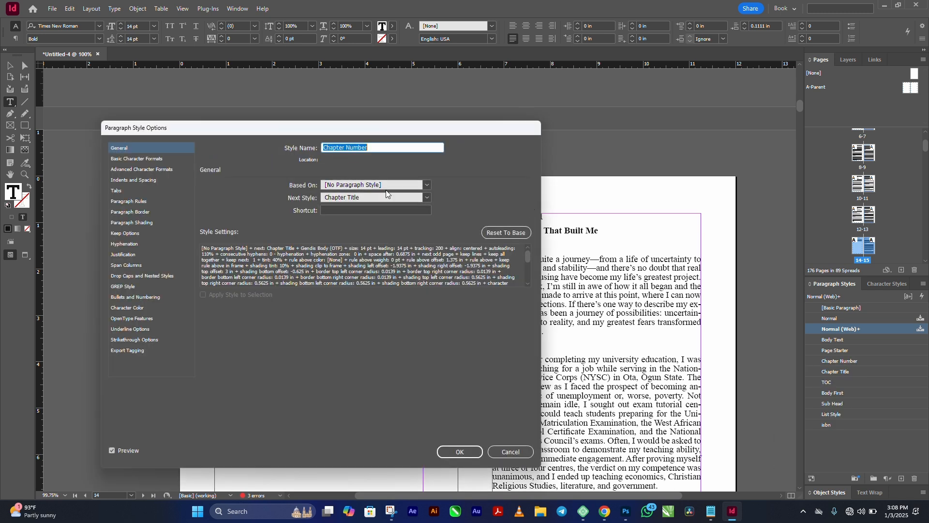
{"action": "left_click", "coordinate": [353, 198]}
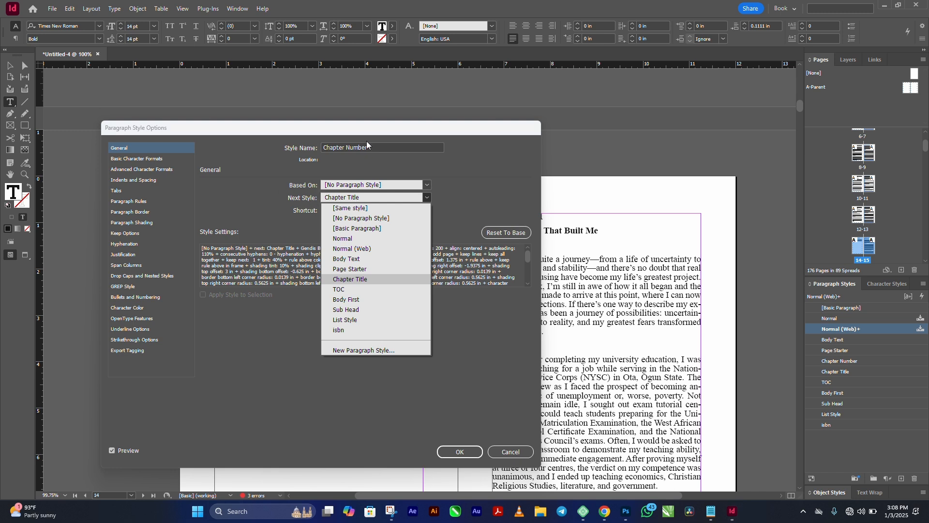
{"action": "left_click", "coordinate": [360, 284]}
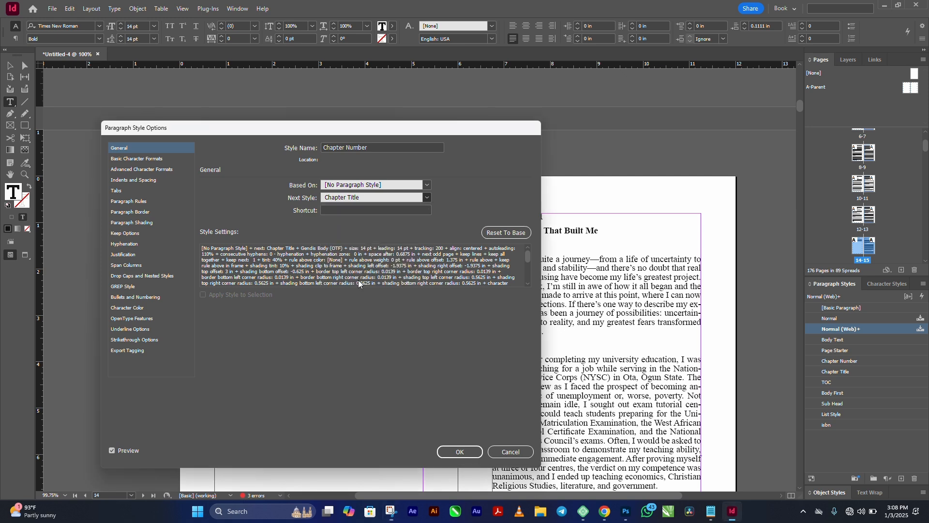
{"action": "left_click", "coordinate": [453, 452]}
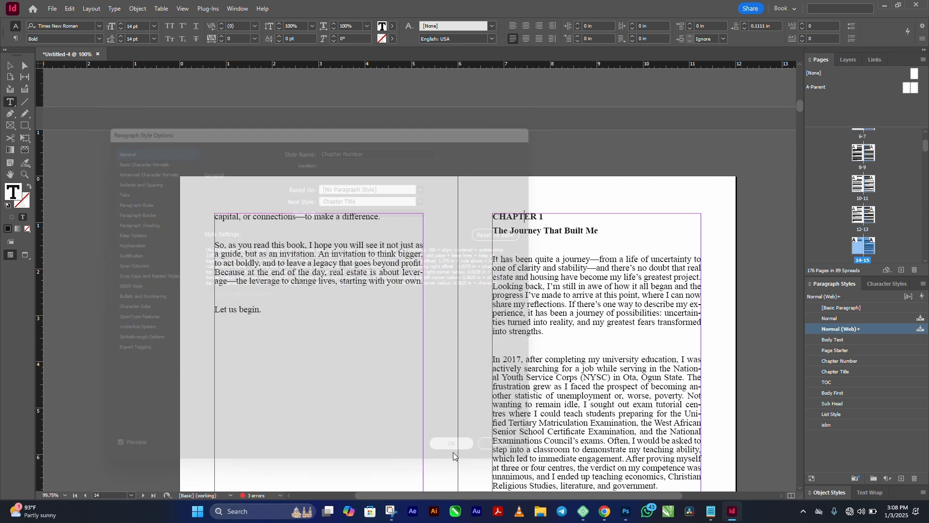
Edit the Chapter Title paragraph style so that its next style is Body First
{"action": "right_click", "coordinate": [846, 371]}
{"action": "left_click", "coordinate": [846, 377]}
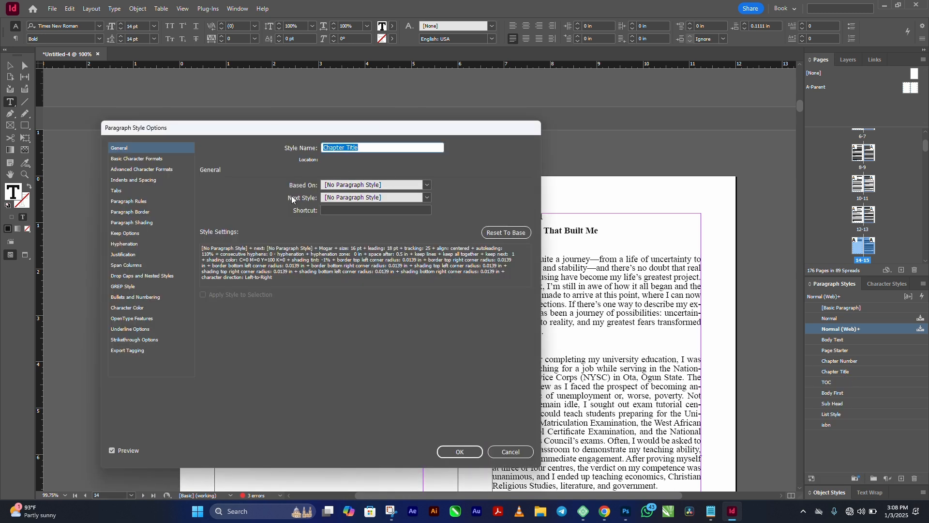
{"action": "left_click", "coordinate": [405, 196]}
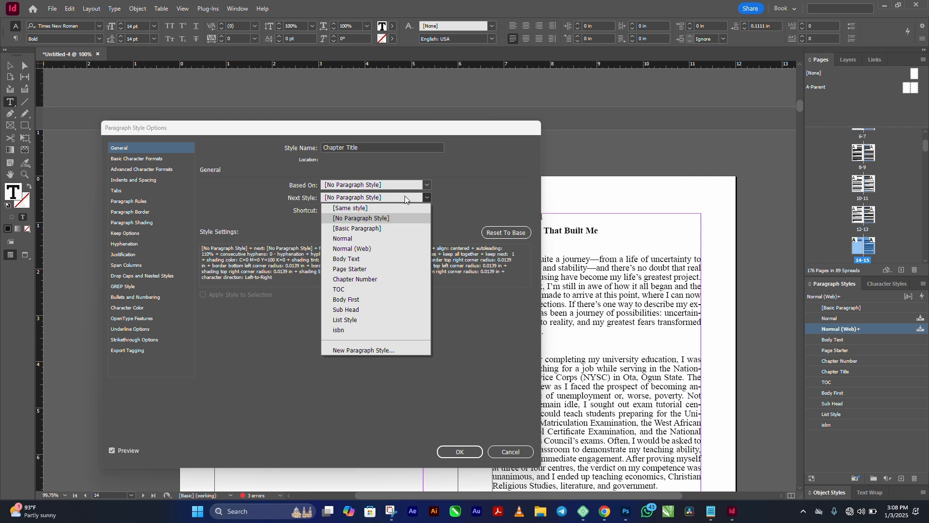
{"action": "left_click", "coordinate": [354, 298]}
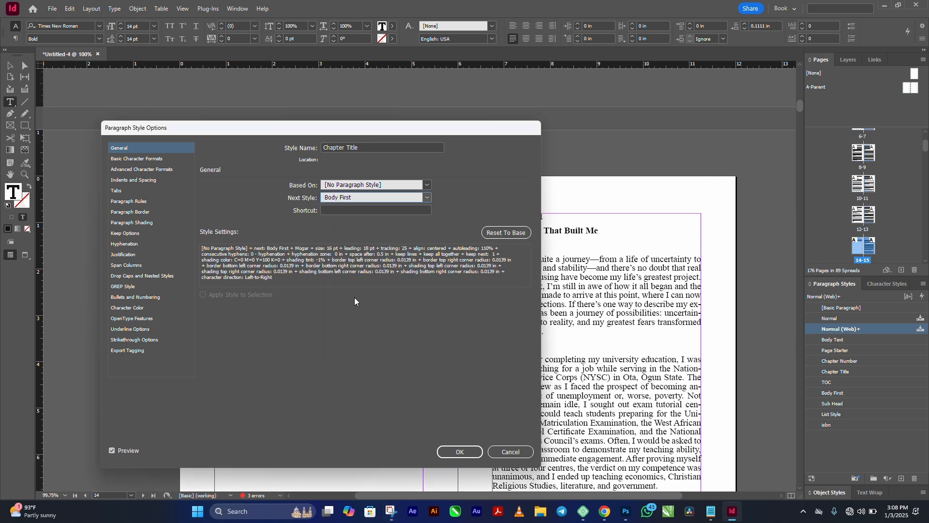
{"action": "left_click", "coordinate": [460, 452]}
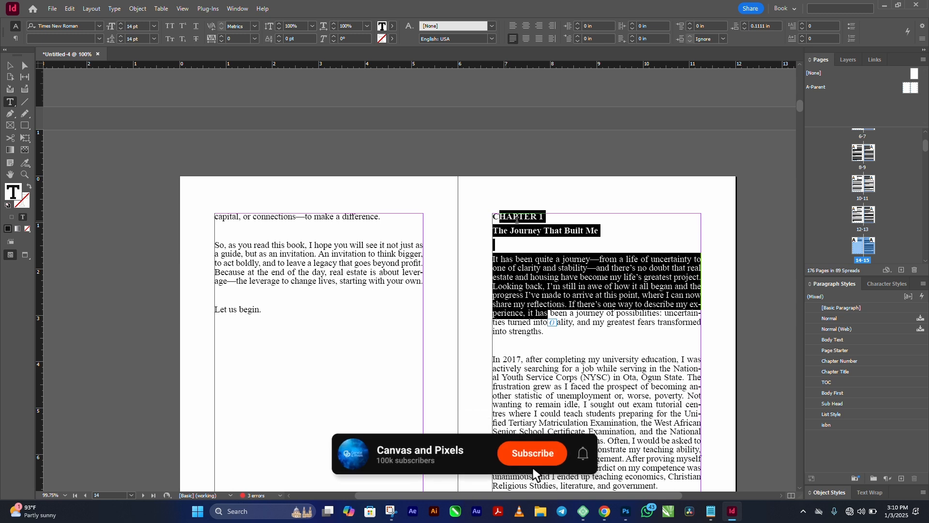
Apply Chapter Number then Next Style from the CHAPTER 1 heading through its opening paragraph, and check the style of each part
{"action": "left_click", "coordinate": [546, 251]}
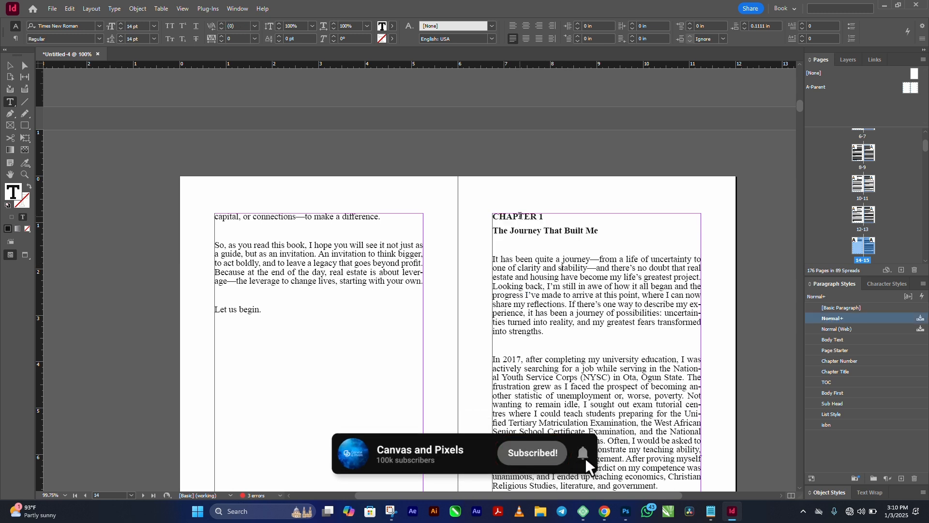
{"action": "left_click_drag", "start_coordinate": [519, 215], "coordinate": [525, 295]}
{"action": "right_click", "coordinate": [841, 361]}
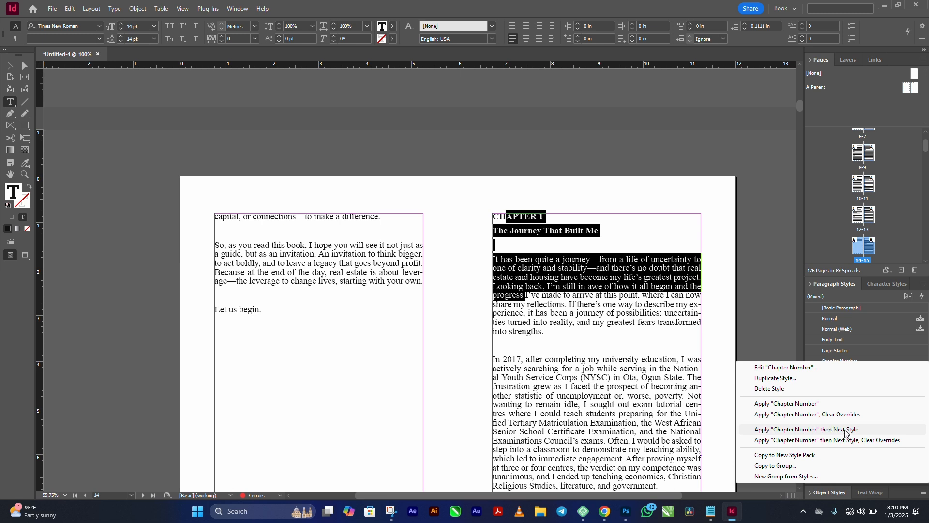
{"action": "left_click", "coordinate": [845, 430]}
{"action": "scroll", "coordinate": [605, 179], "scroll_direction": "down", "scroll_amount": 3}
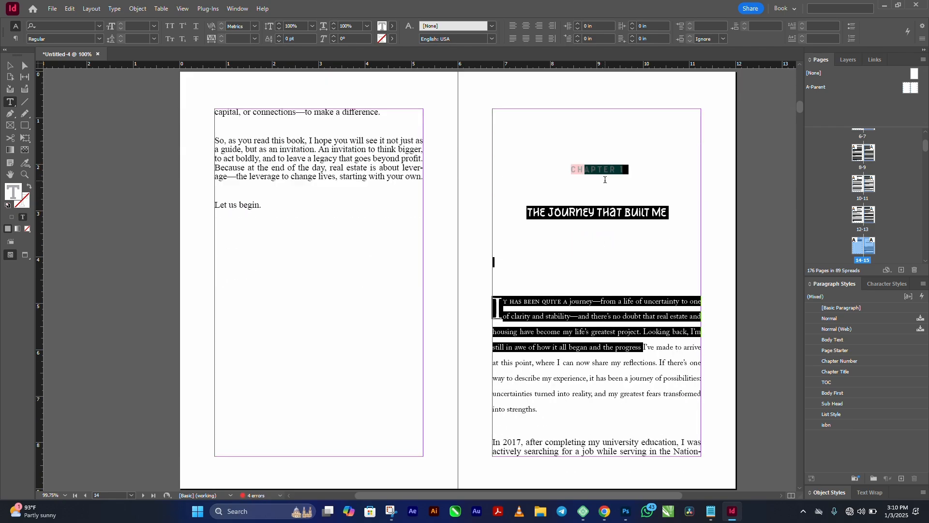
{"action": "left_click", "coordinate": [606, 168]}
{"action": "left_click", "coordinate": [593, 210]}
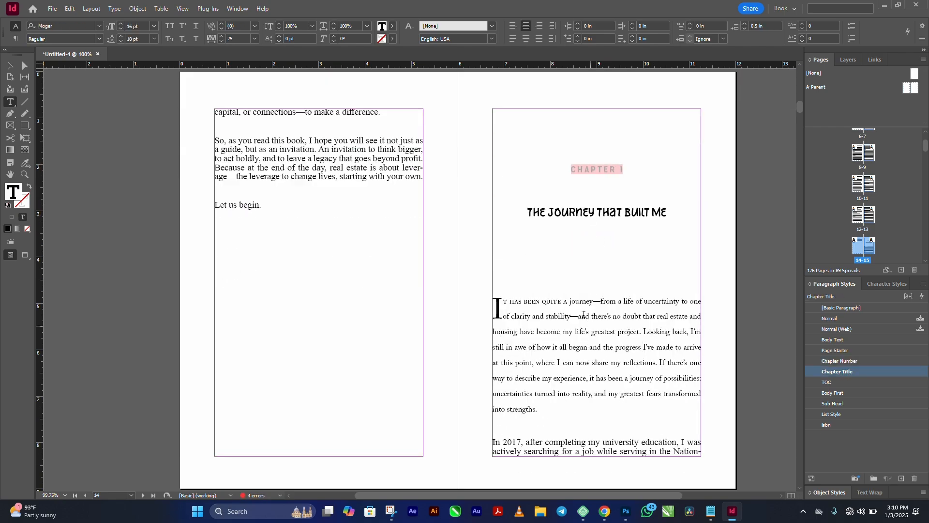
{"action": "left_click", "coordinate": [583, 315]}
Apply Chapter Number then Next Style from the CHAPTER 2 heading through its opening paragraph, and check the opening paragraph's style
{"action": "scroll", "coordinate": [571, 290], "scroll_direction": "down", "scroll_amount": 20}
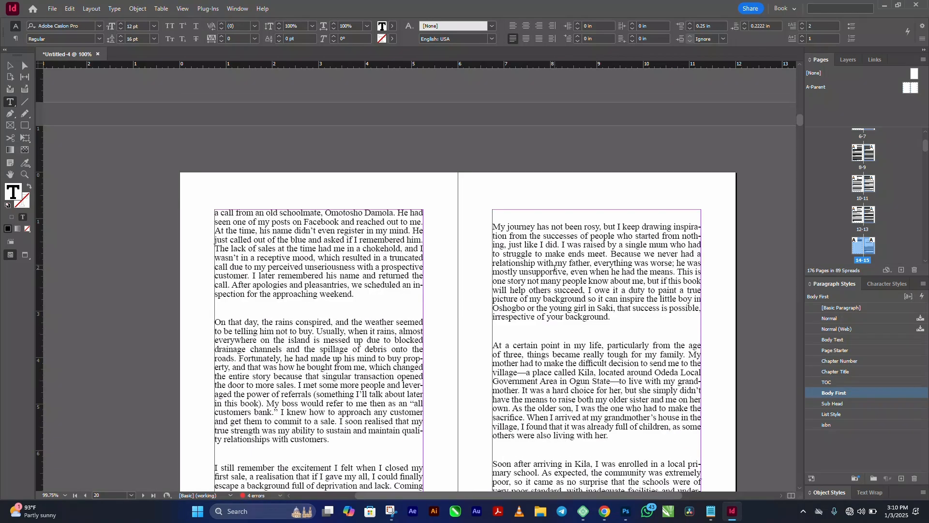
{"action": "scroll", "coordinate": [555, 269], "scroll_direction": "down", "scroll_amount": 15}
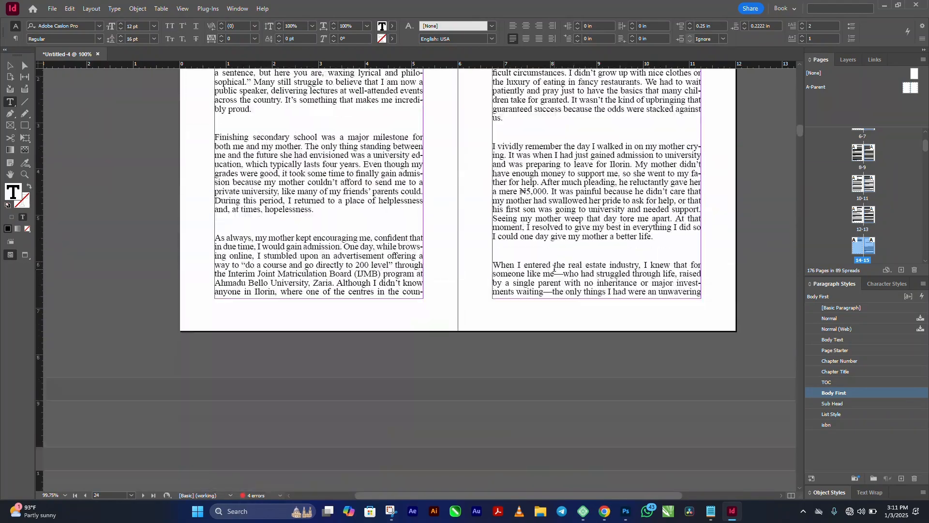
{"action": "scroll", "coordinate": [554, 269], "scroll_direction": "down", "scroll_amount": 8}
{"action": "left_click_drag", "start_coordinate": [513, 173], "coordinate": [533, 236]}
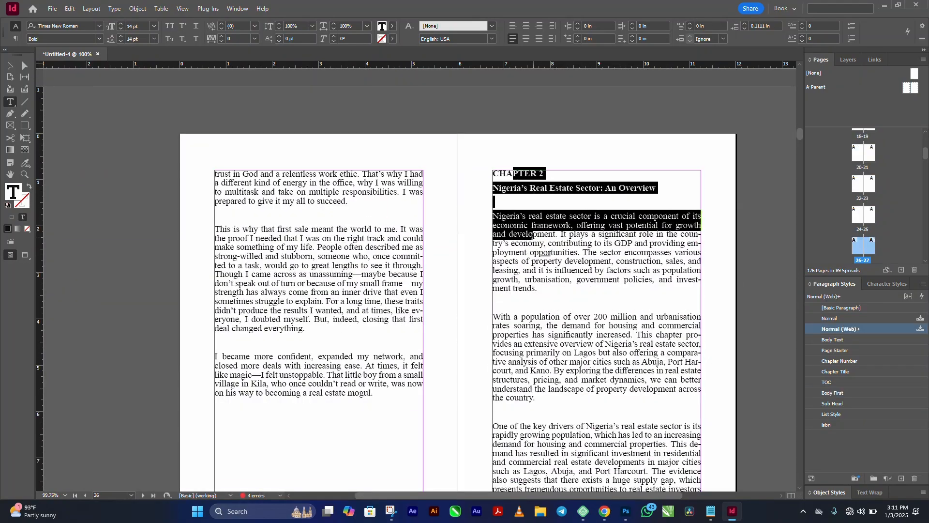
{"action": "right_click", "coordinate": [852, 361]}
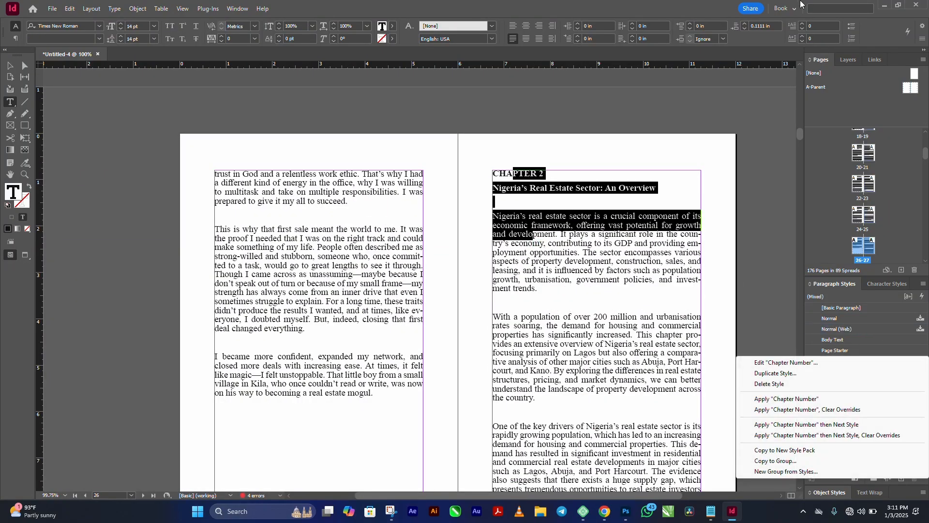
{"action": "left_click", "coordinate": [713, 6]}
{"action": "right_click", "coordinate": [852, 363]}
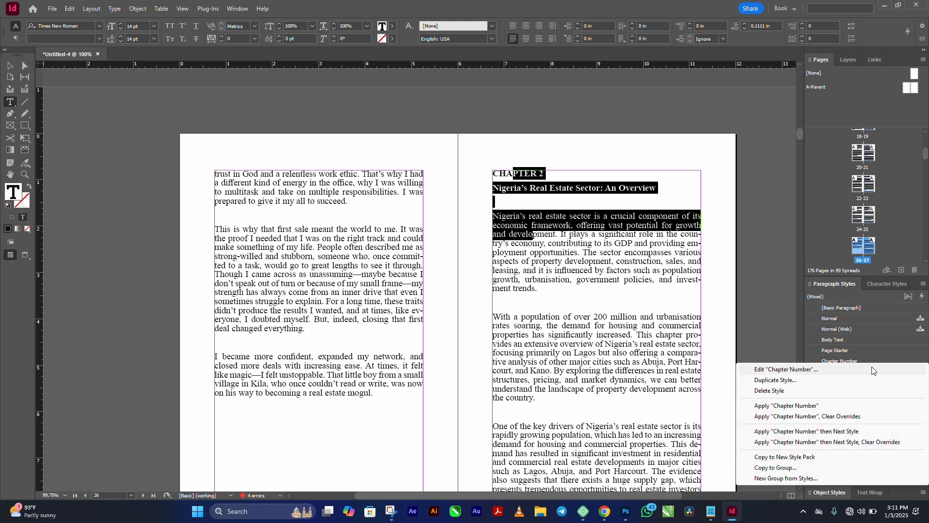
{"action": "left_click", "coordinate": [848, 432]}
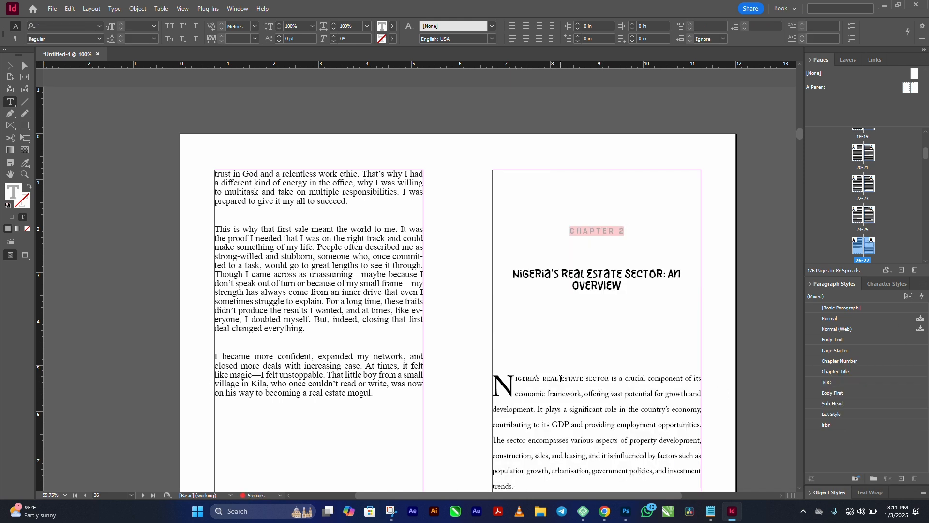
{"action": "left_click", "coordinate": [560, 378]}
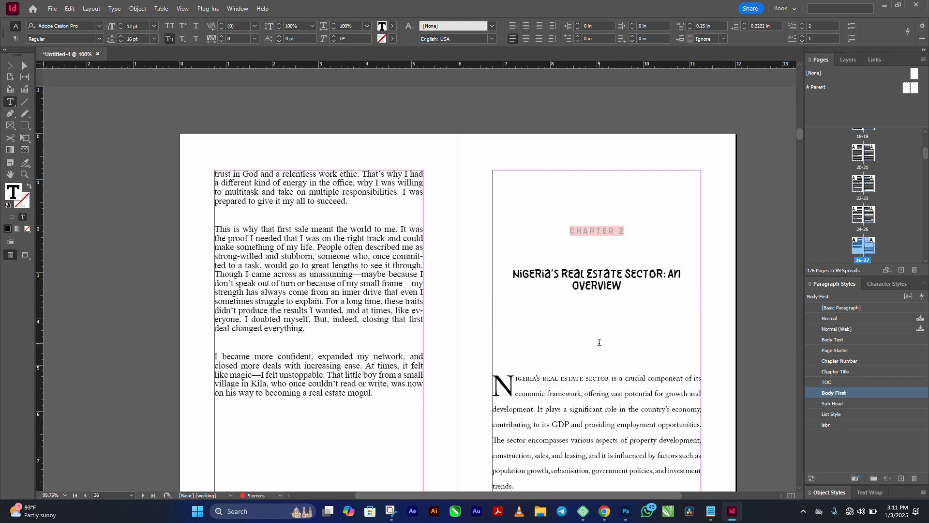